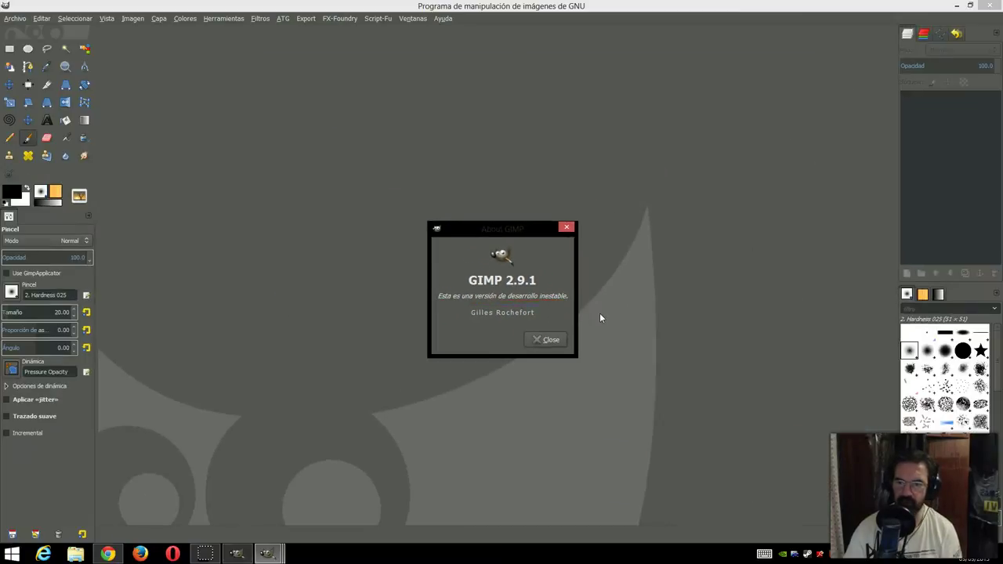
Close the About GIMP window, browse the ATG, FX-Foundry and Ayuda menus, then quit GIMP
click(568, 227)
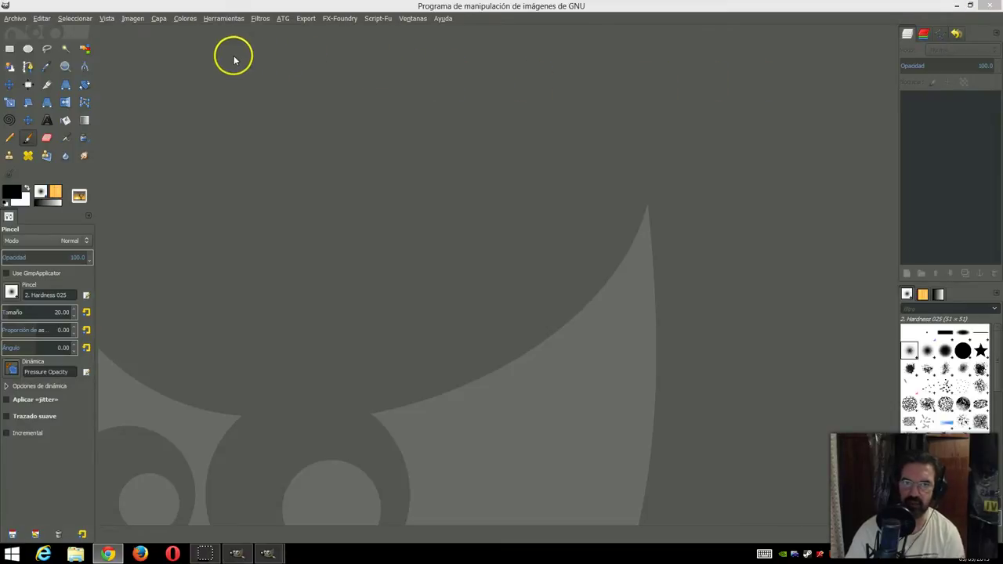
click(282, 19)
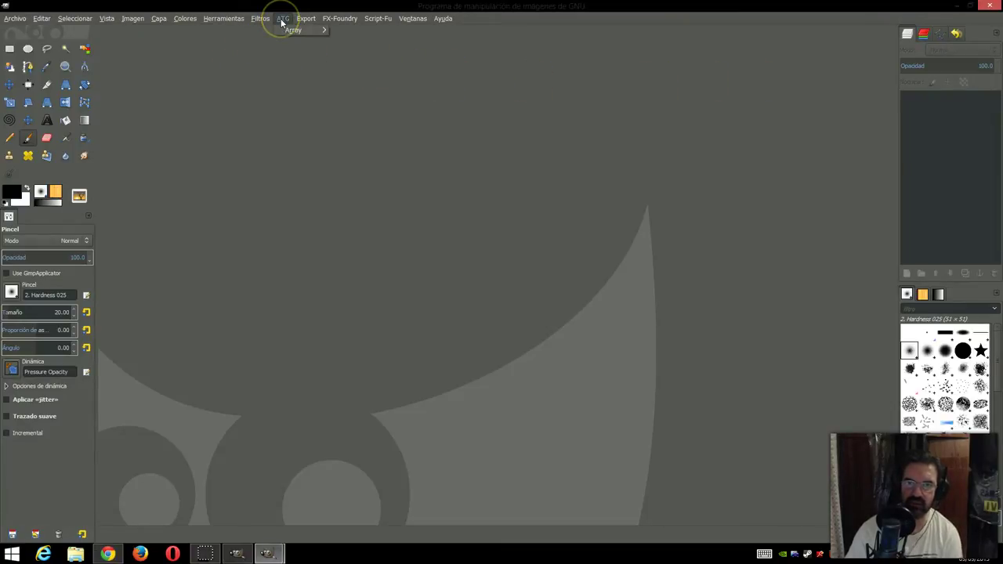
click(347, 16)
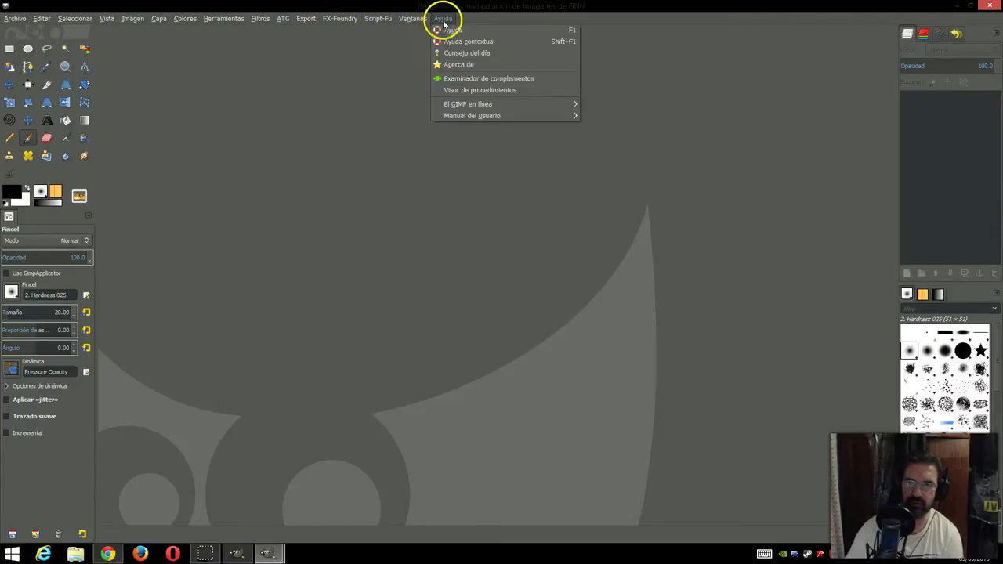
click(322, 170)
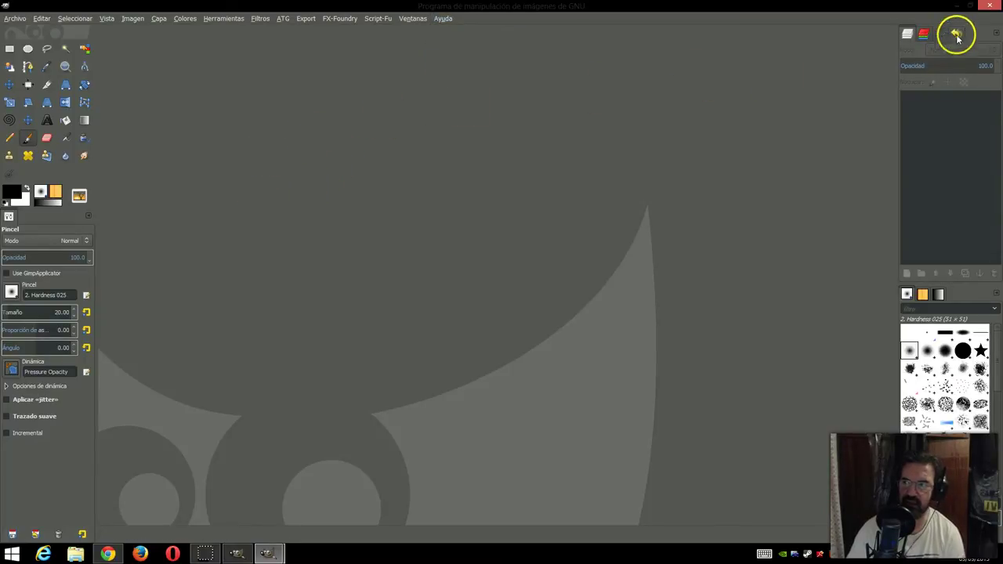
click(990, 6)
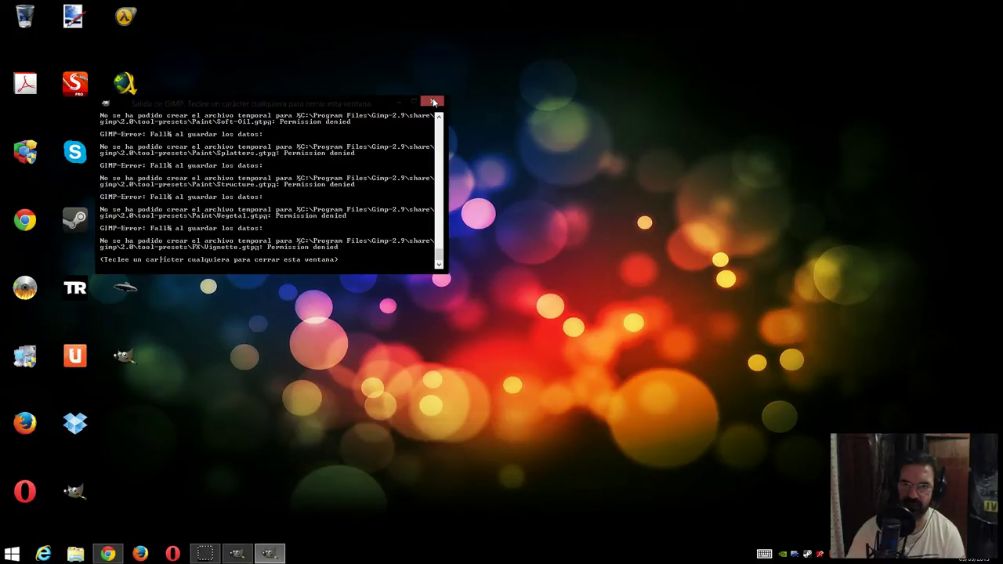
Close the leftover GIMP output console and restore the GIMP window from the taskbar
click(435, 102)
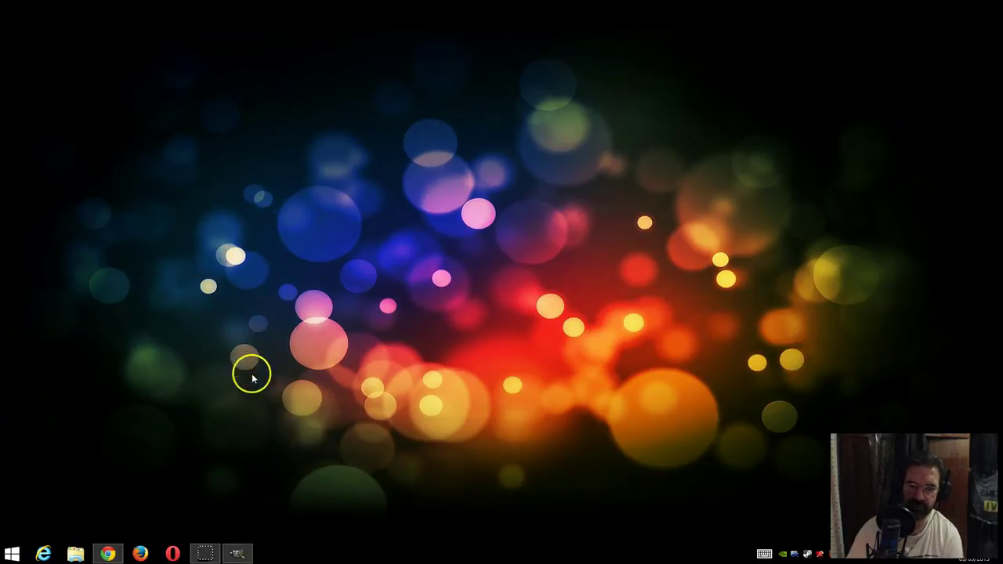
click(239, 555)
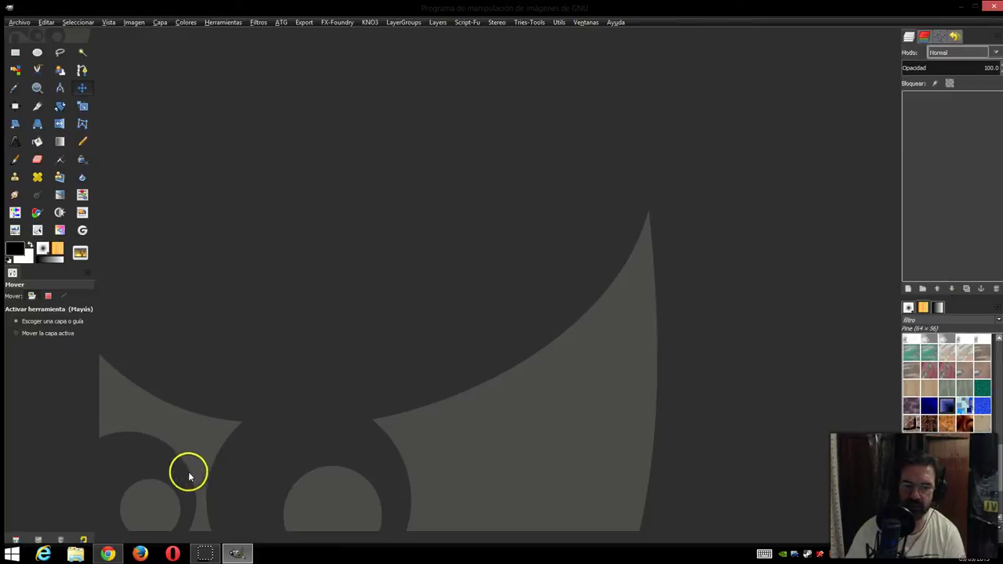
Switch to Chrome showing the '4.2. Alineación' GIMP documentation page
click(107, 553)
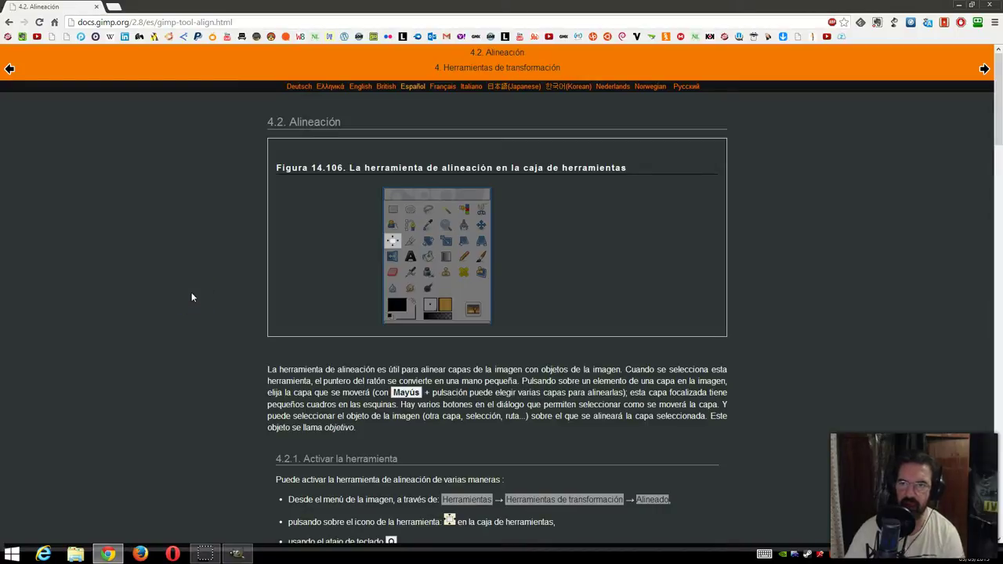
Minimize Chrome so the GIMP window is back in front
click(107, 552)
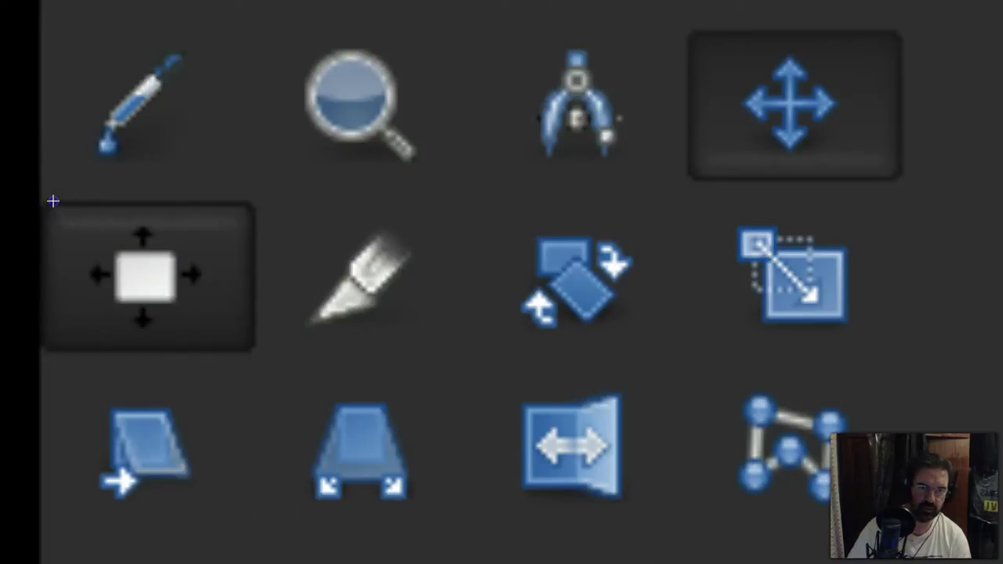
Activate Alineado via Herramientas > Herramientas de transformación, then return to the Chrome docs
mouse_move(47, 206)
mouse_down()
mouse_move(244, 213)
mouse_move(258, 284)
mouse_move(242, 343)
mouse_move(65, 342)
mouse_move(40, 297)
mouse_move(50, 222)
mouse_up()
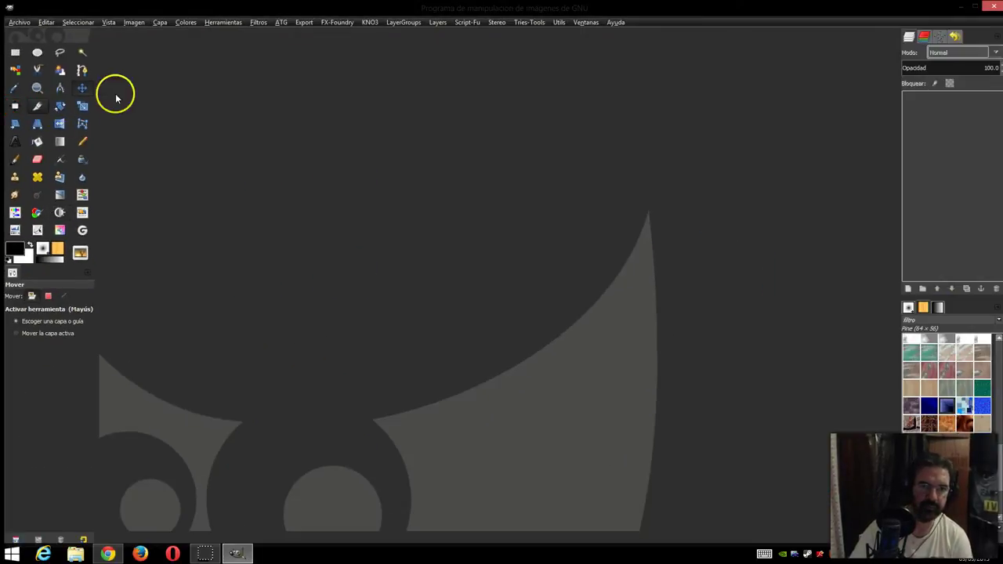
click(222, 23)
mouse_move(262, 62)
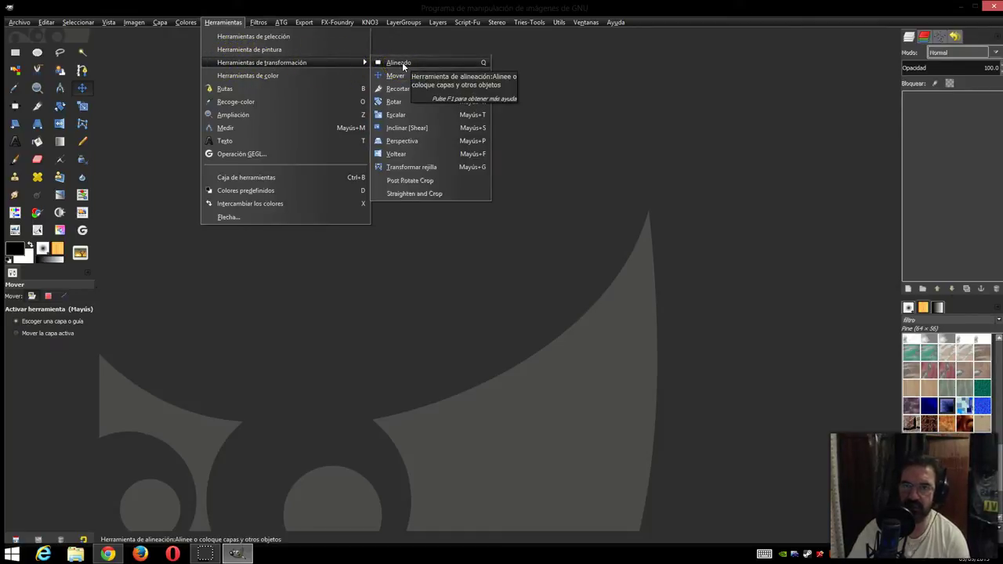
click(472, 62)
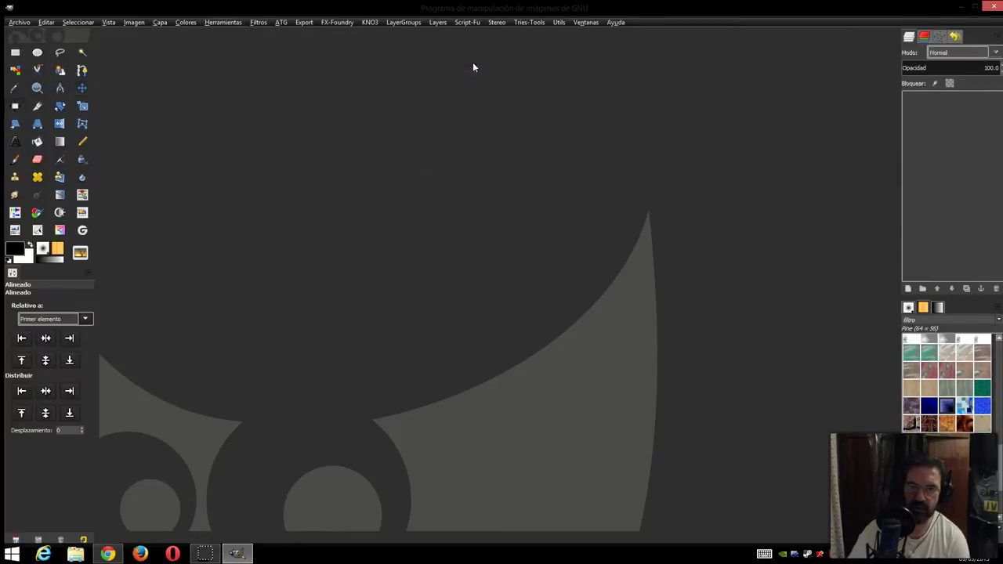
click(108, 554)
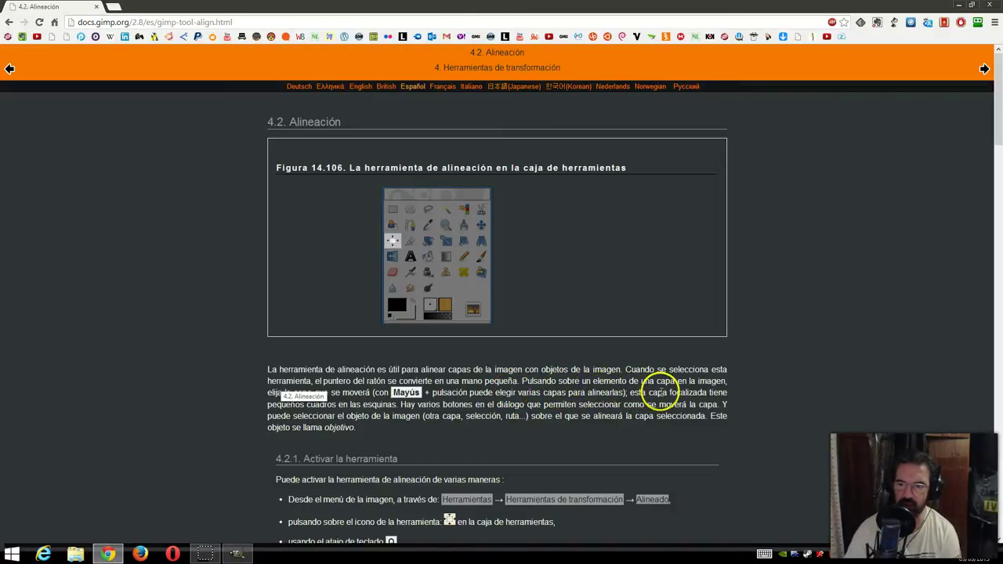
Read the Alineación manual page in Chrome, then switch back to GIMP
click(261, 401)
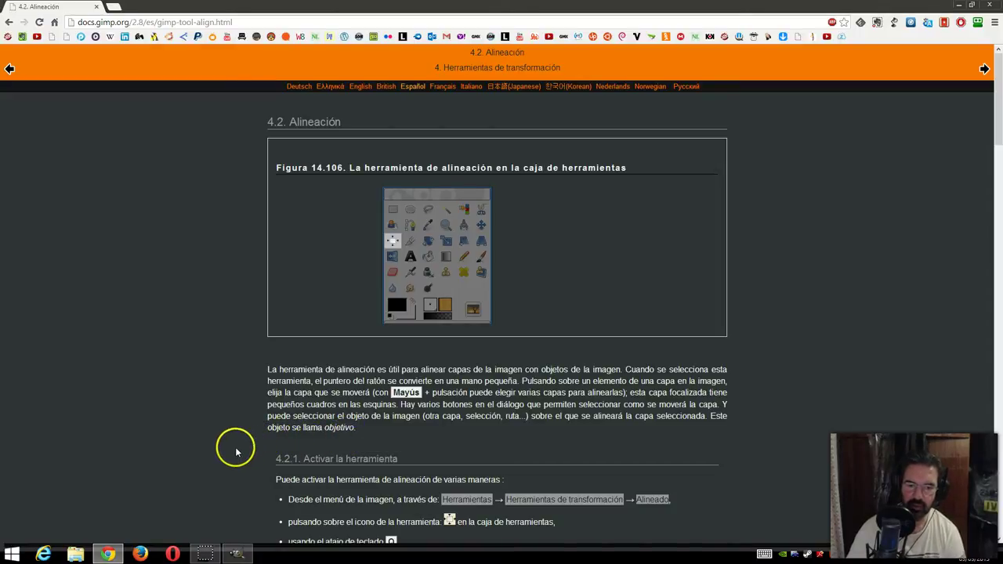
click(236, 555)
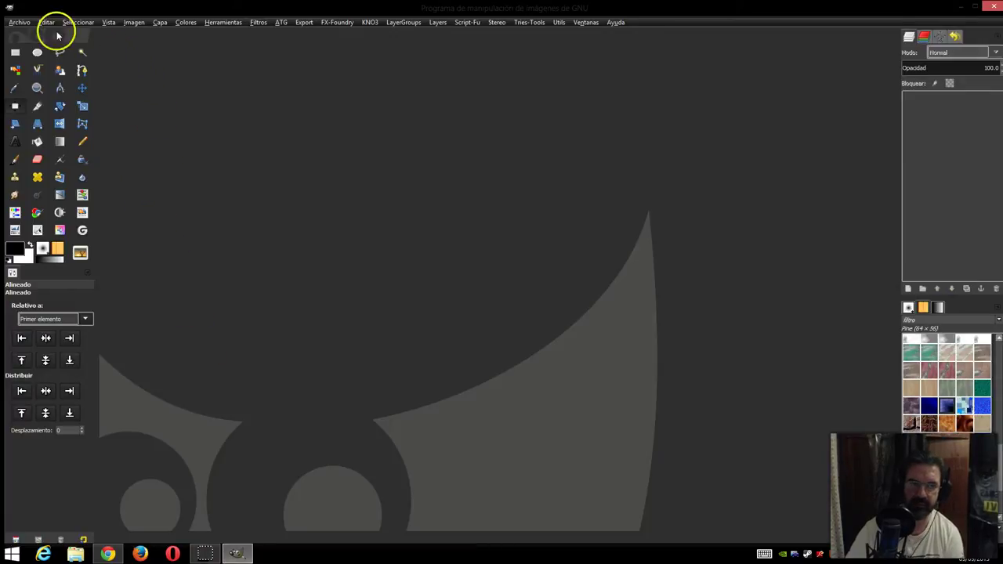
Create a new A4 (300ppi) image in landscape orientation, 3508×2480
click(17, 24)
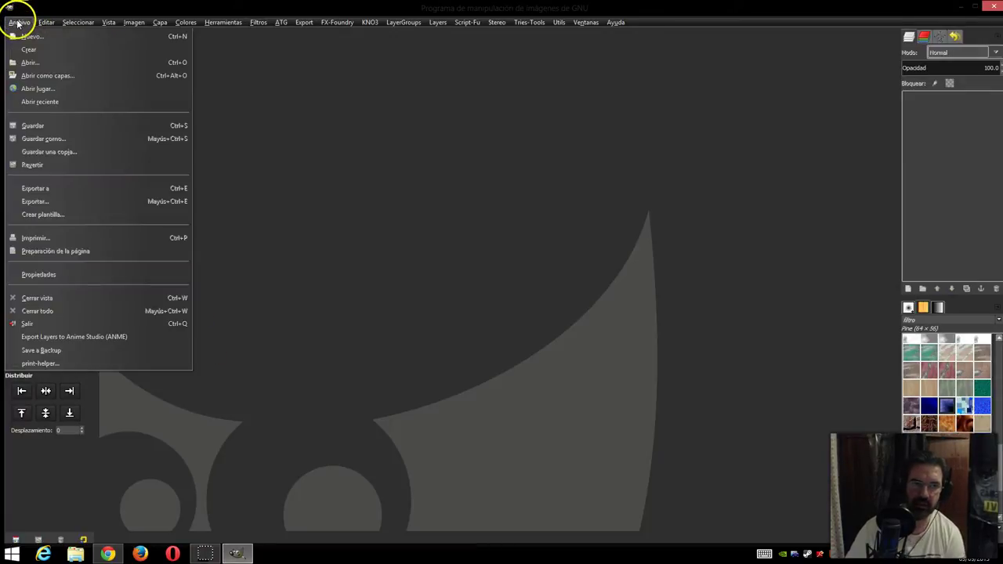
click(19, 38)
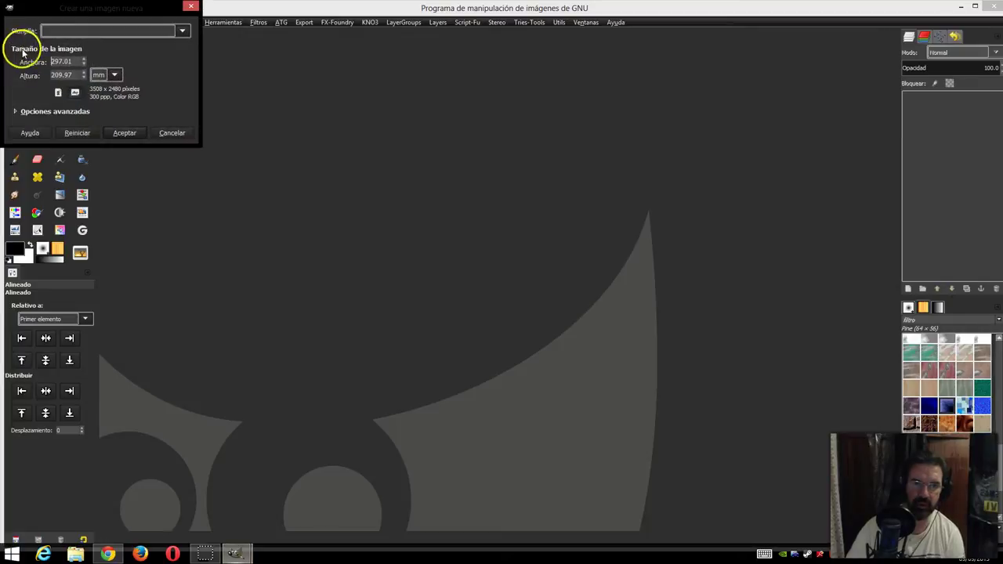
click(181, 32)
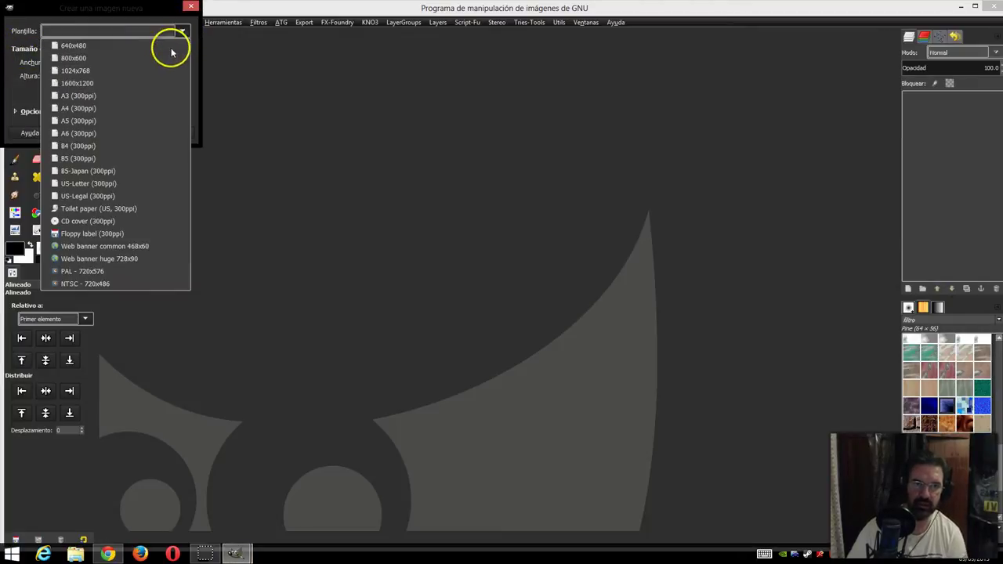
click(150, 108)
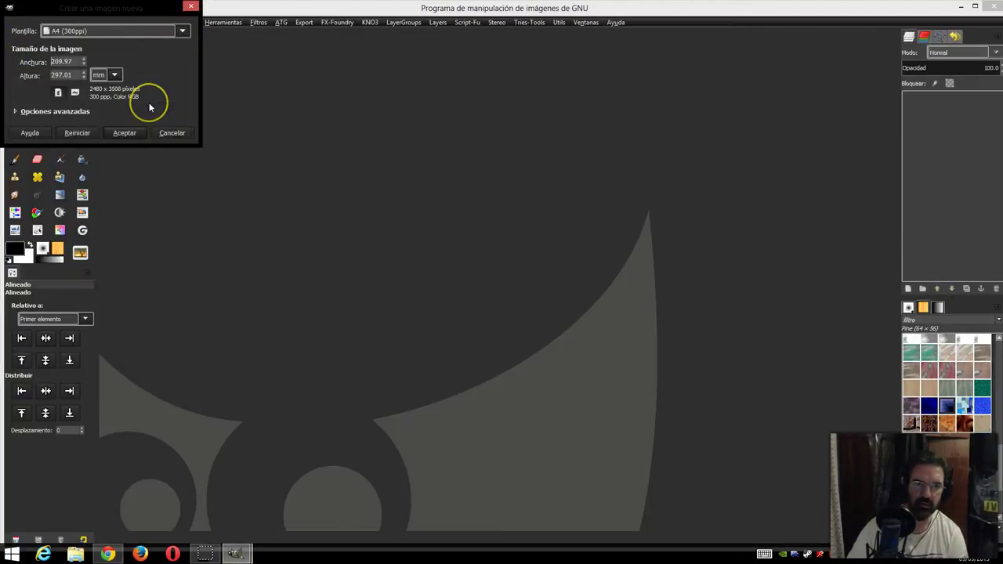
click(75, 92)
click(123, 134)
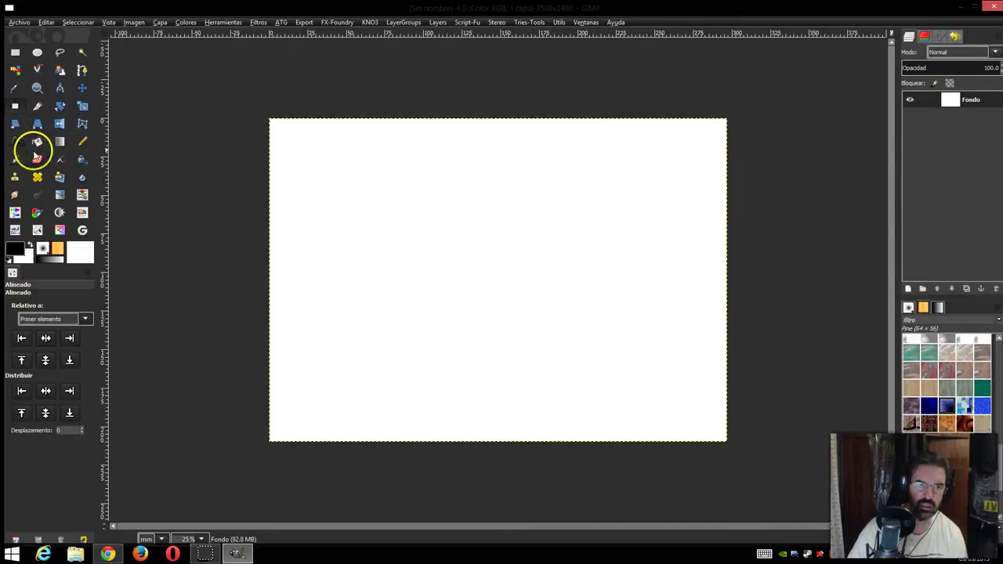
Fill the canvas with the AG_4zebbow rainbow gradient using the Blend tool
click(60, 142)
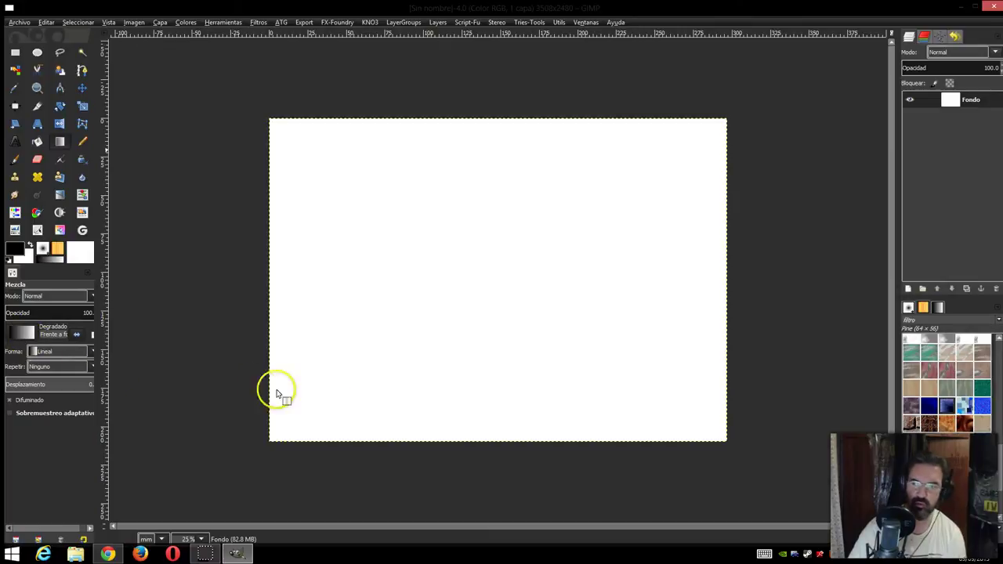
click(939, 308)
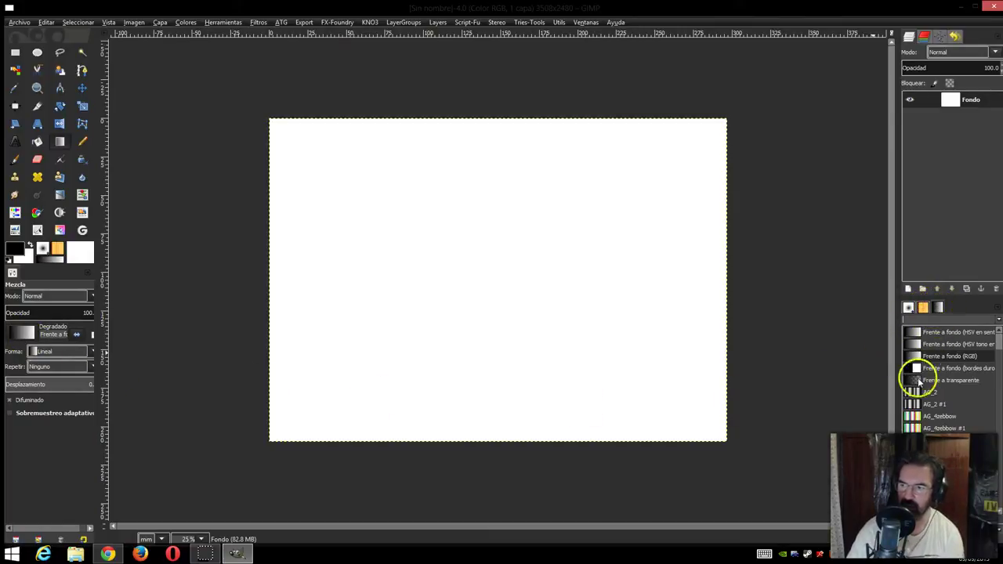
click(926, 417)
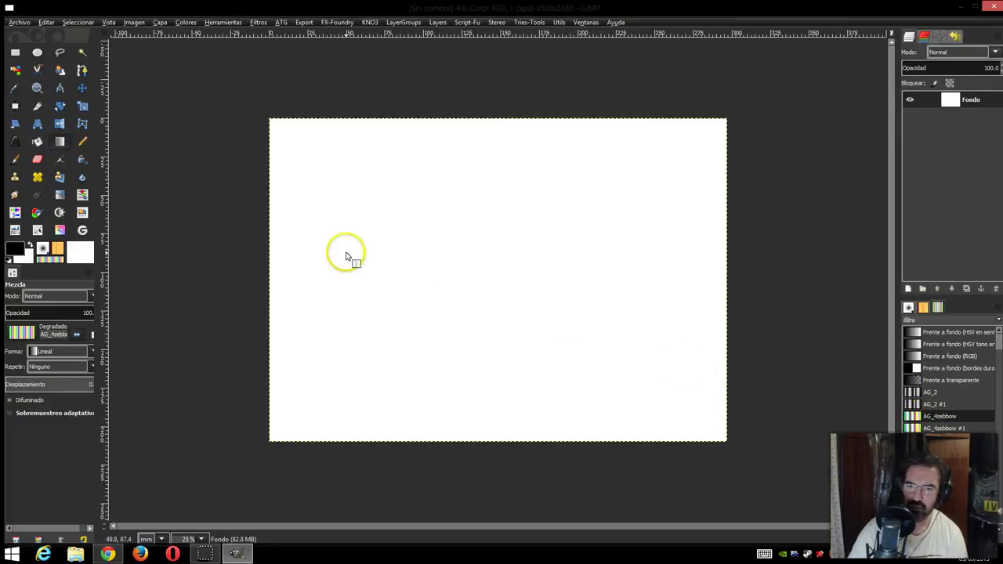
drag(287, 271, 287, 271)
mouse_move(384, 284)
mouse_down()
mouse_move(687, 283)
mouse_move(697, 269)
mouse_up()
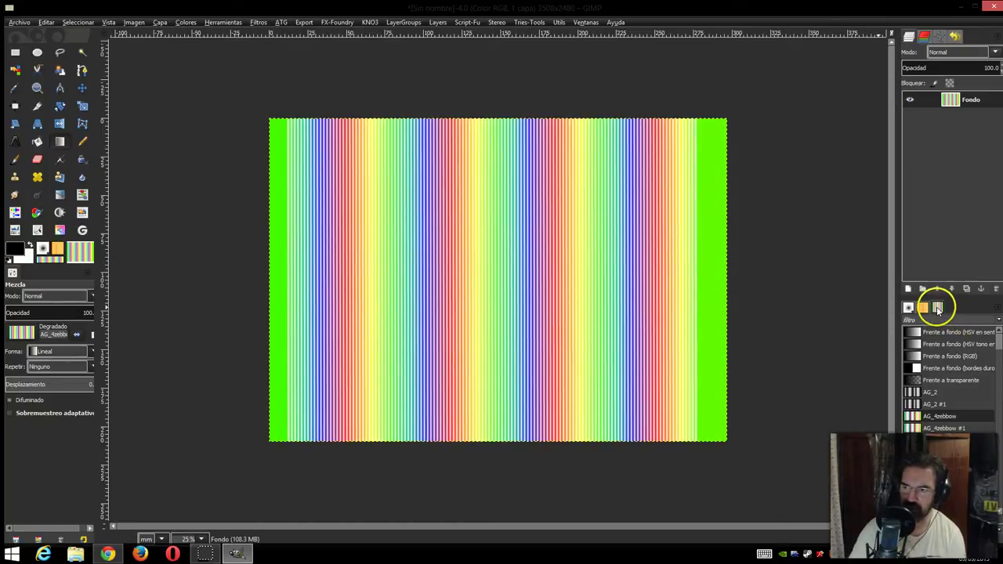
drag(938, 309, 835, 353)
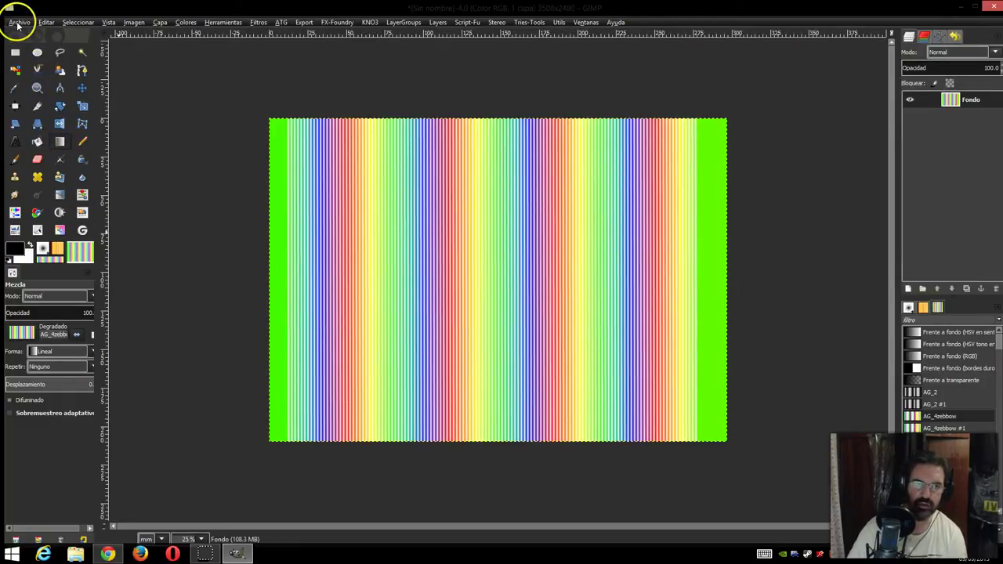
Open the tiger photo 0011.jpg as a new layer
click(17, 24)
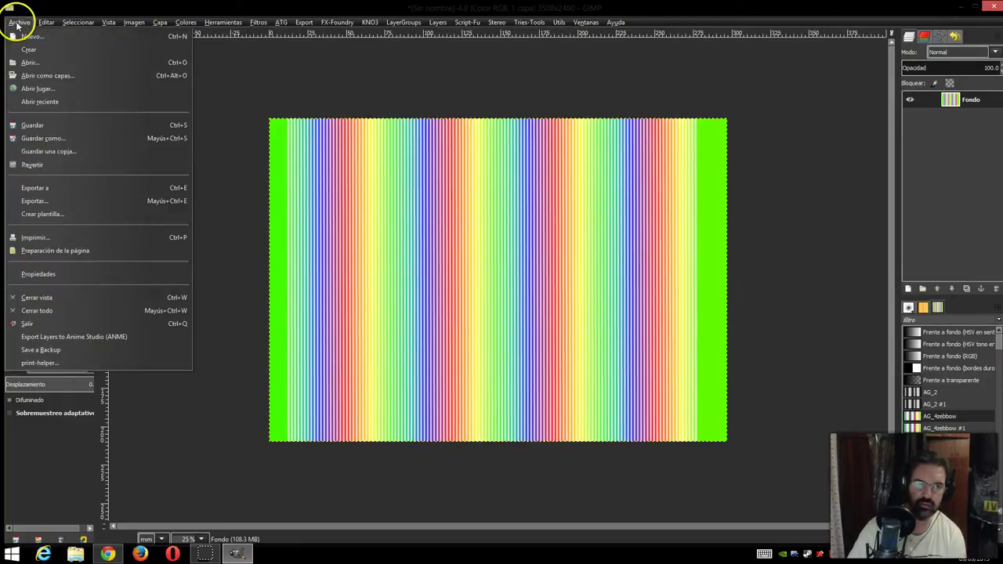
click(34, 76)
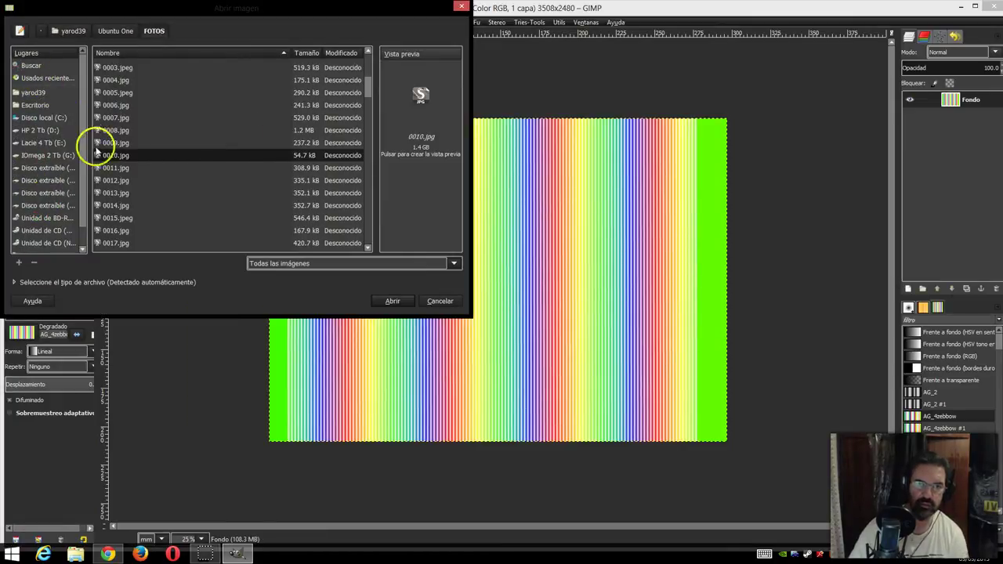
click(121, 169)
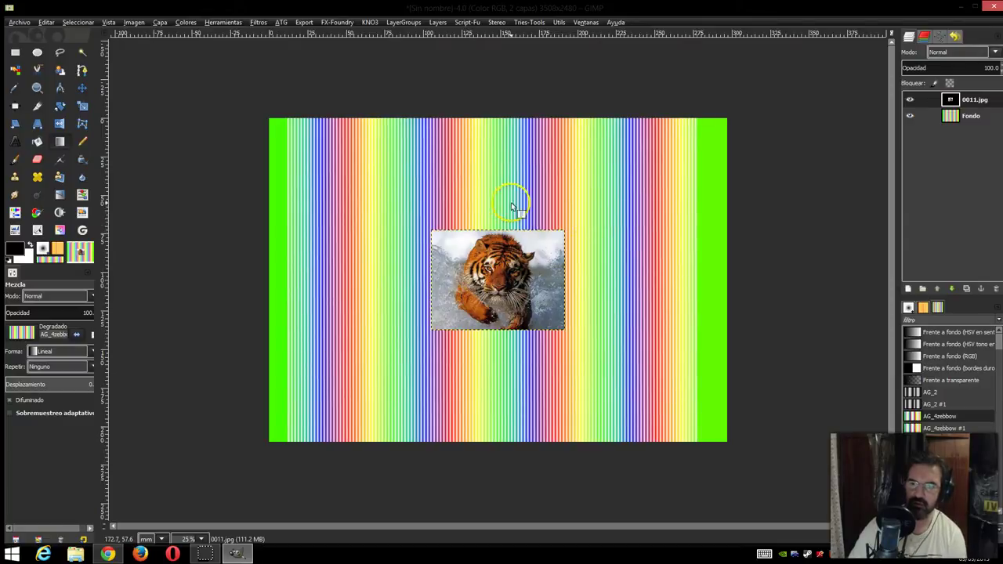
Open the abstract photo 0012.jpg as another layer
click(13, 23)
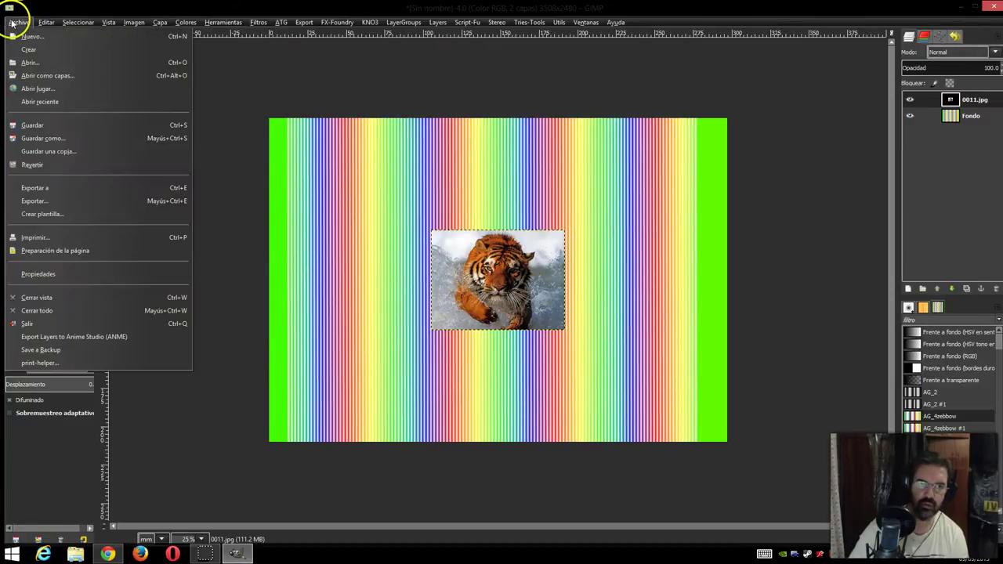
click(29, 75)
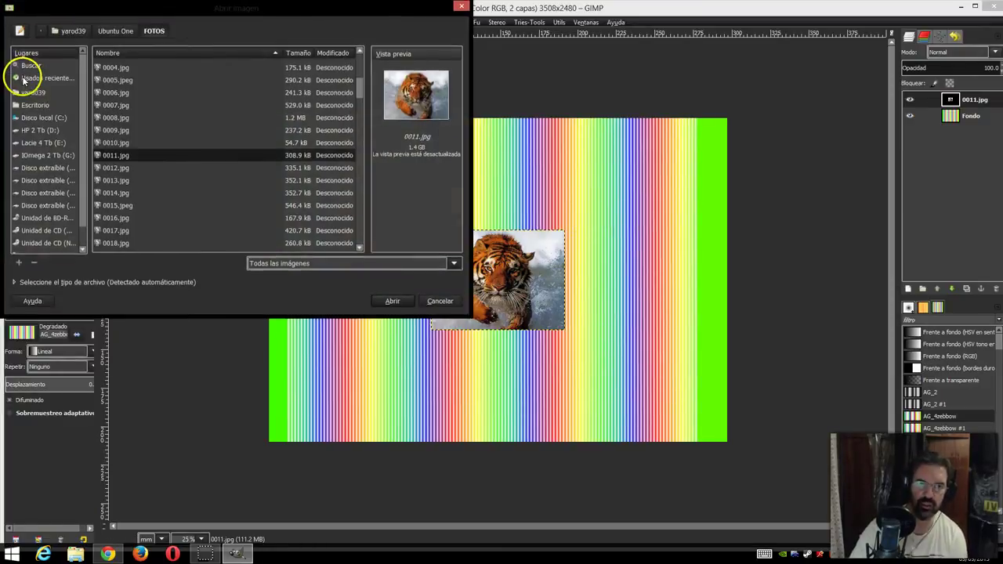
double_click(134, 167)
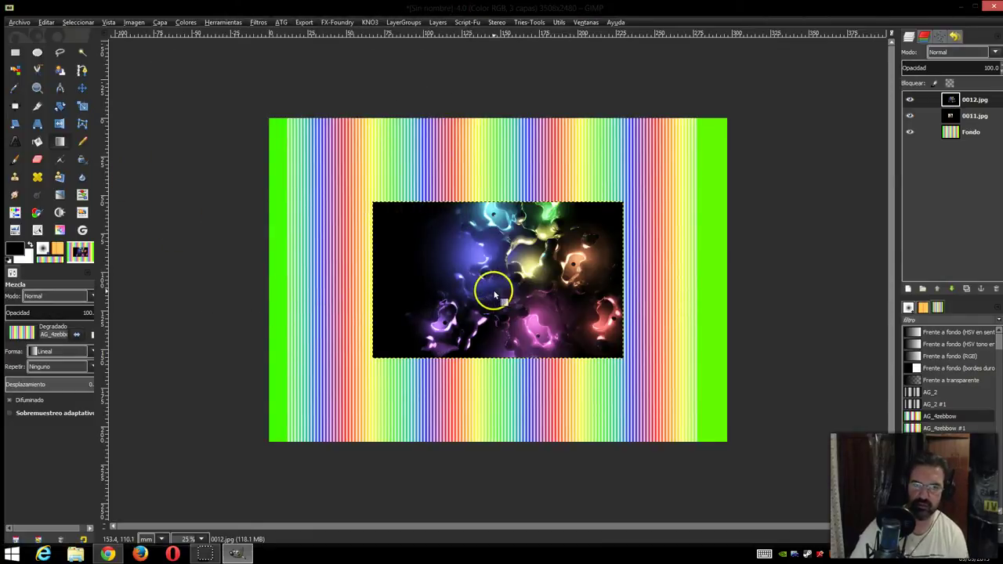
With the Move tool, drag the 0012.jpg layer up-left and the 0011.jpg tiger down-right
click(81, 88)
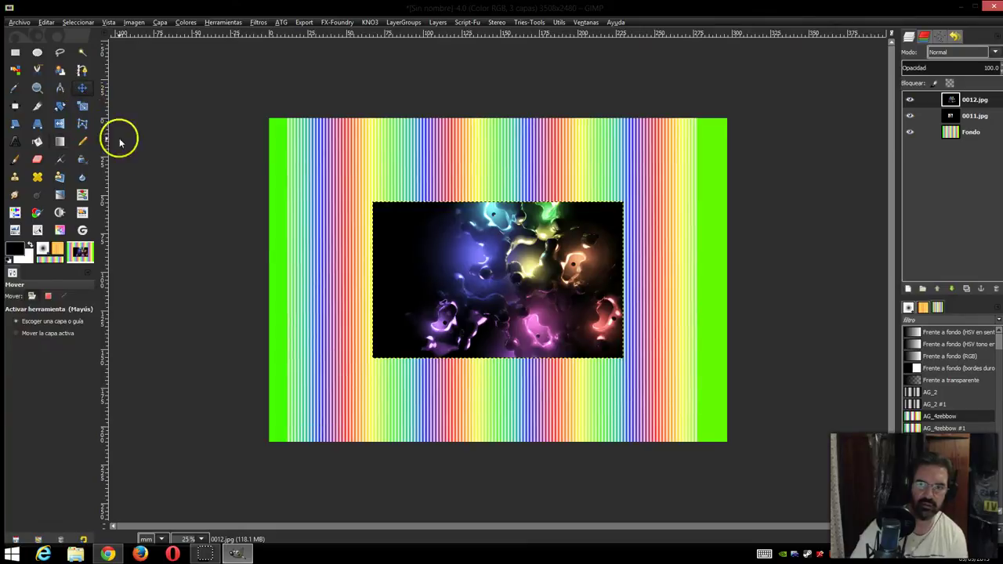
drag(485, 298, 396, 229)
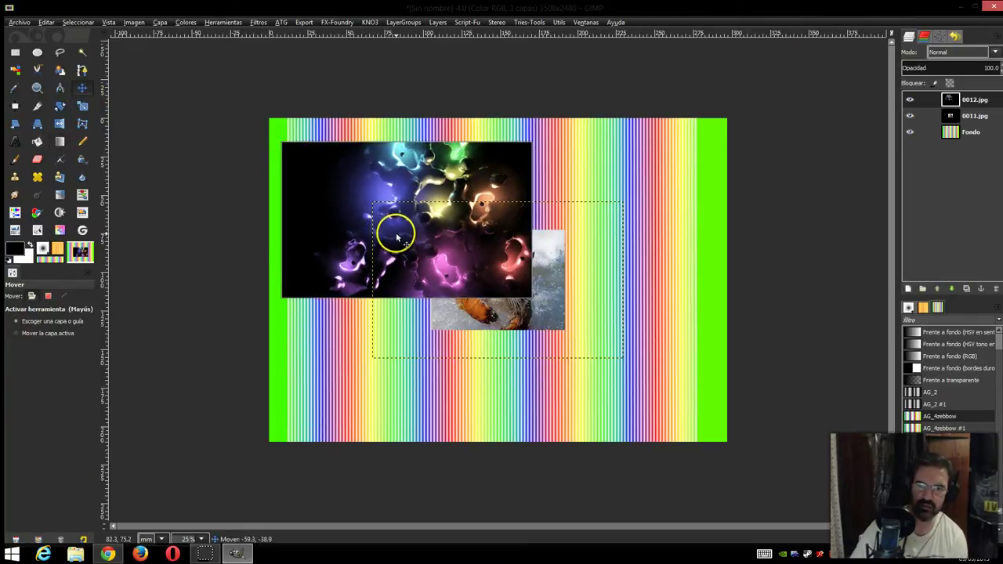
drag(497, 303, 632, 385)
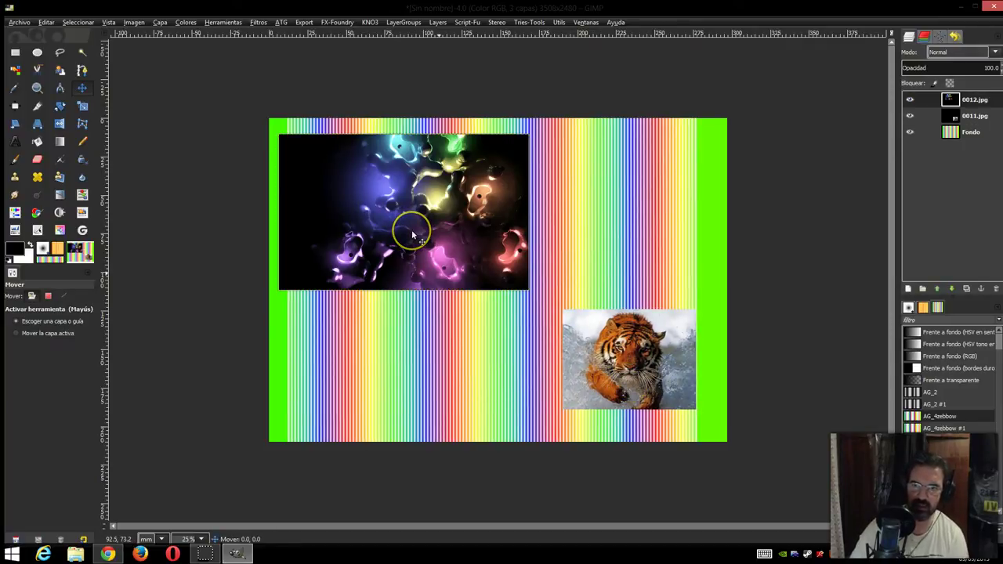
mouse_move(413, 234)
mouse_down()
mouse_move(477, 243)
mouse_move(428, 226)
mouse_move(410, 242)
mouse_move(419, 231)
mouse_up()
mouse_move(601, 352)
mouse_down()
mouse_move(594, 358)
mouse_move(614, 379)
mouse_move(622, 361)
mouse_up()
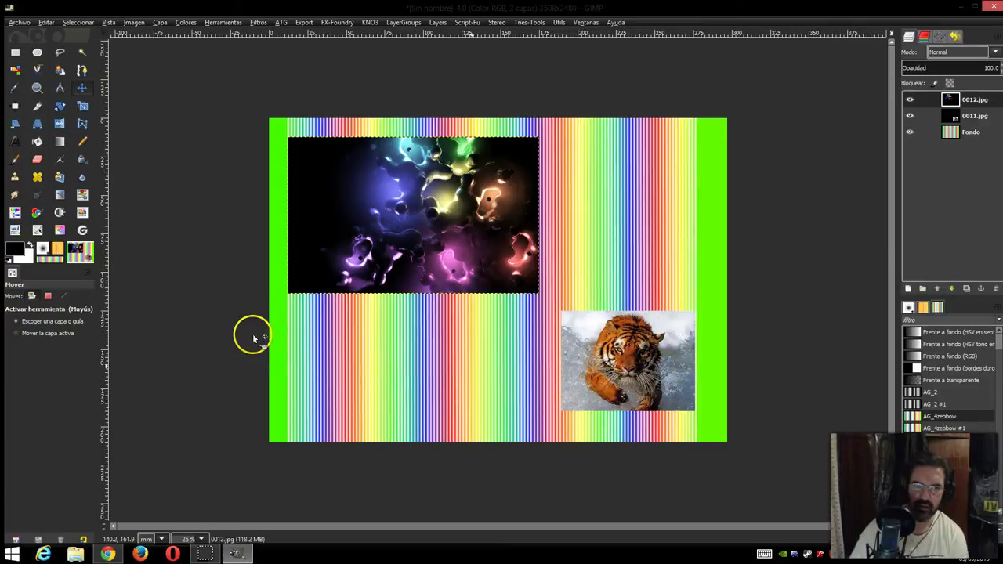
Select the Align tool with Relative to: First item and the background layer as reference
click(15, 106)
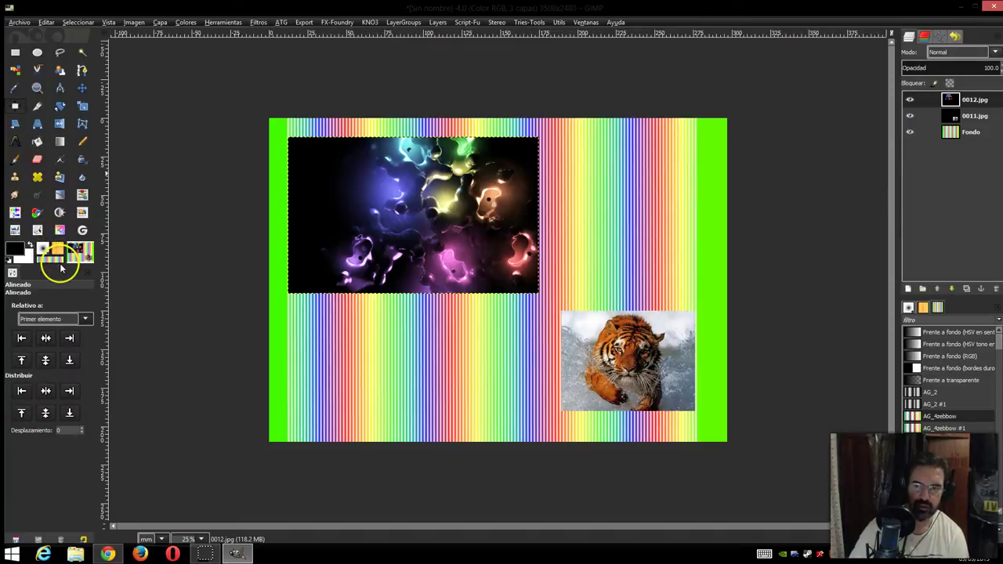
click(88, 320)
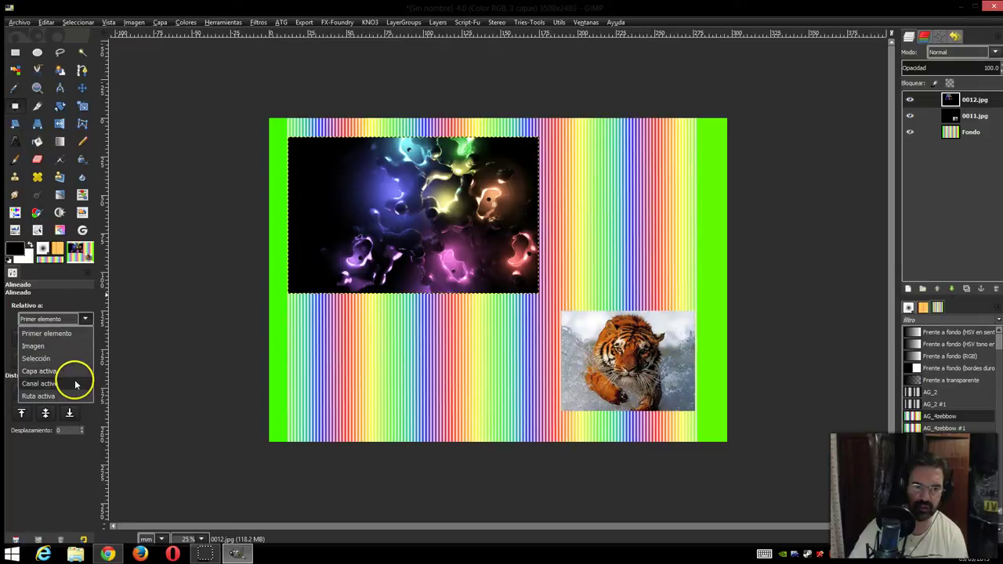
click(86, 334)
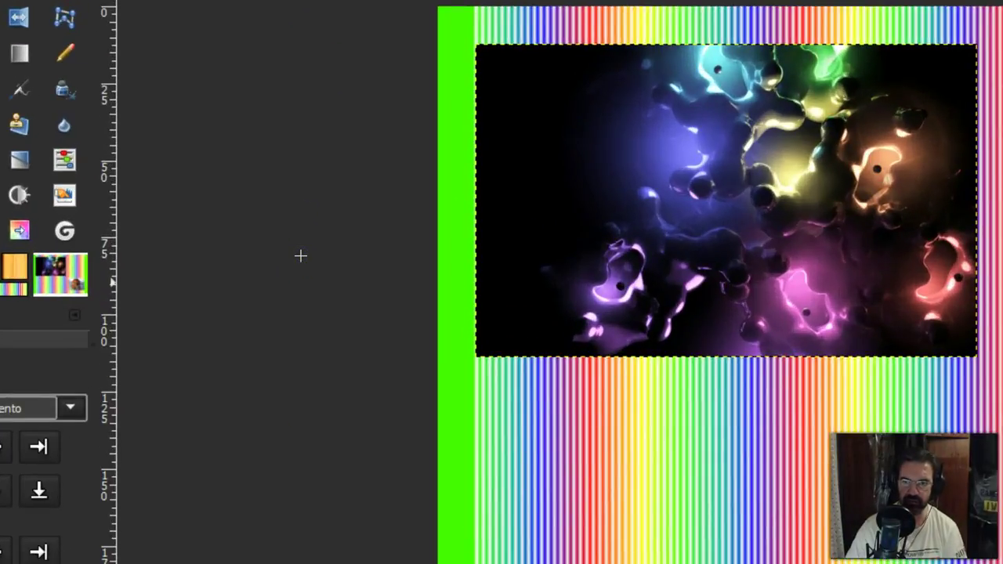
click(552, 241)
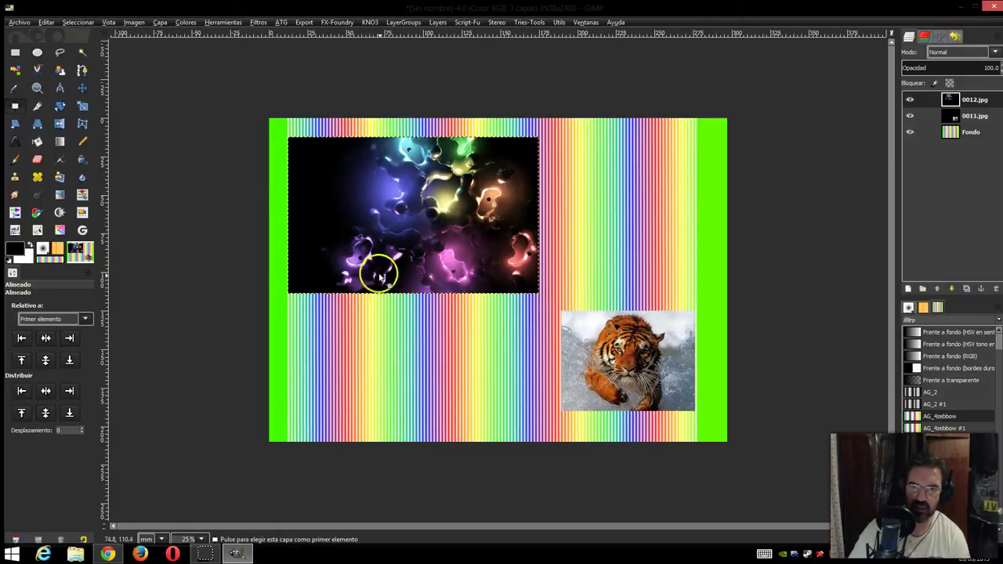
click(361, 340)
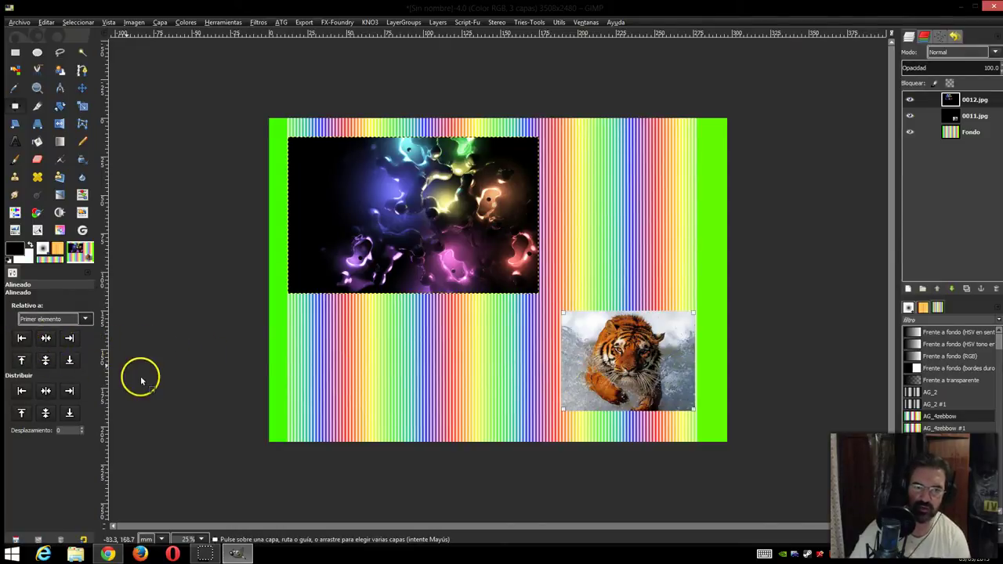
Align the tiger photo left, centre, right, top, middle, then bottom of the canvas
click(23, 340)
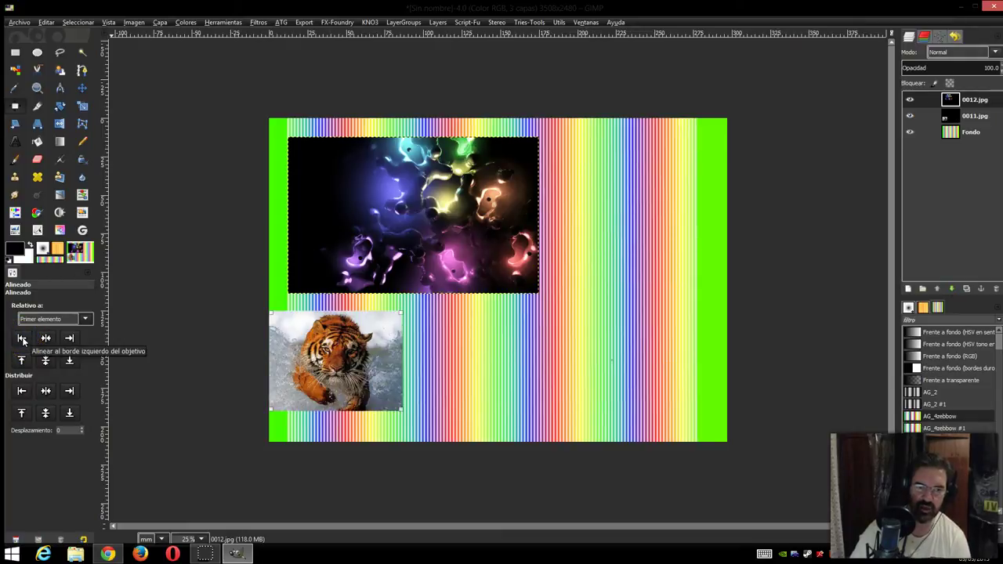
click(46, 339)
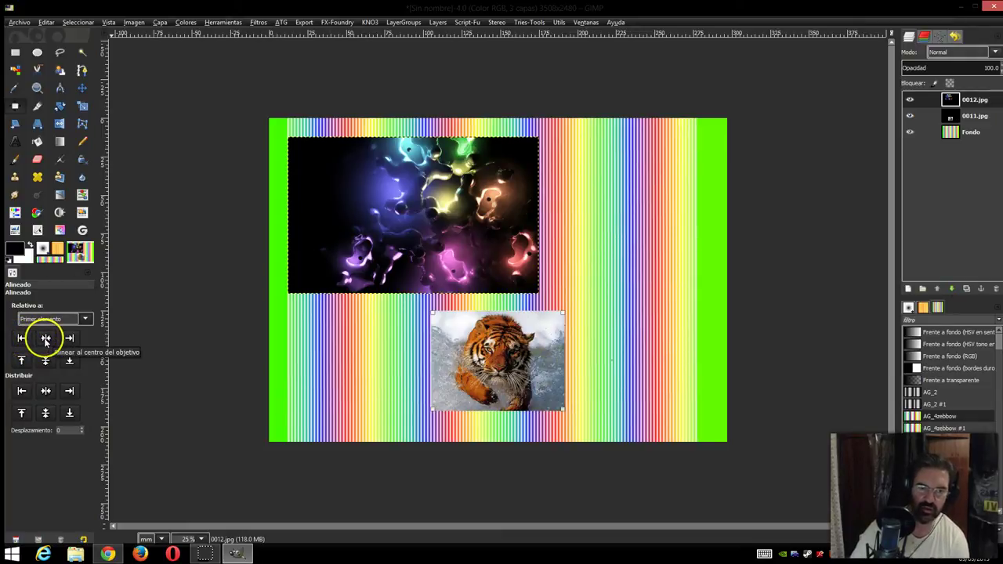
click(69, 338)
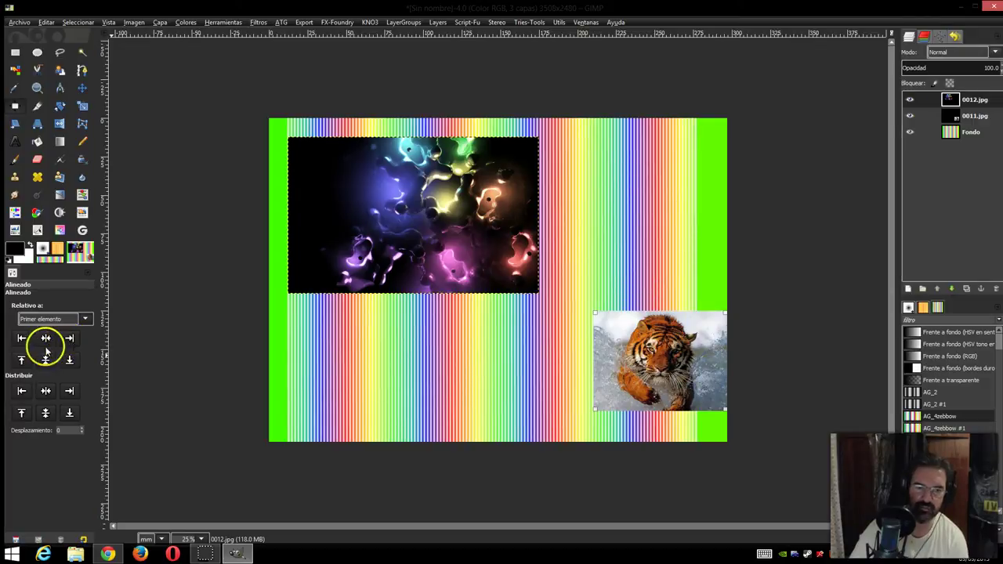
click(21, 358)
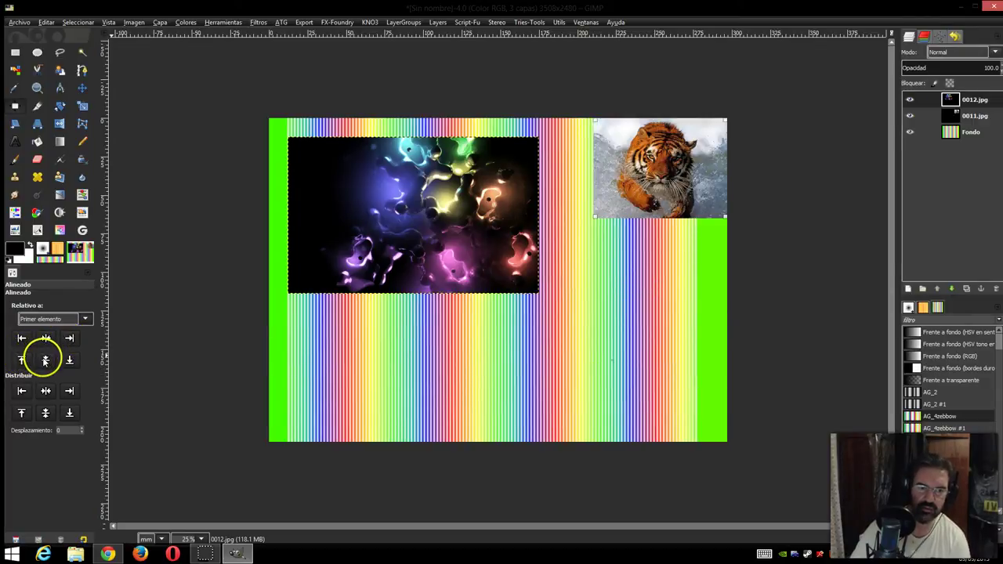
click(45, 360)
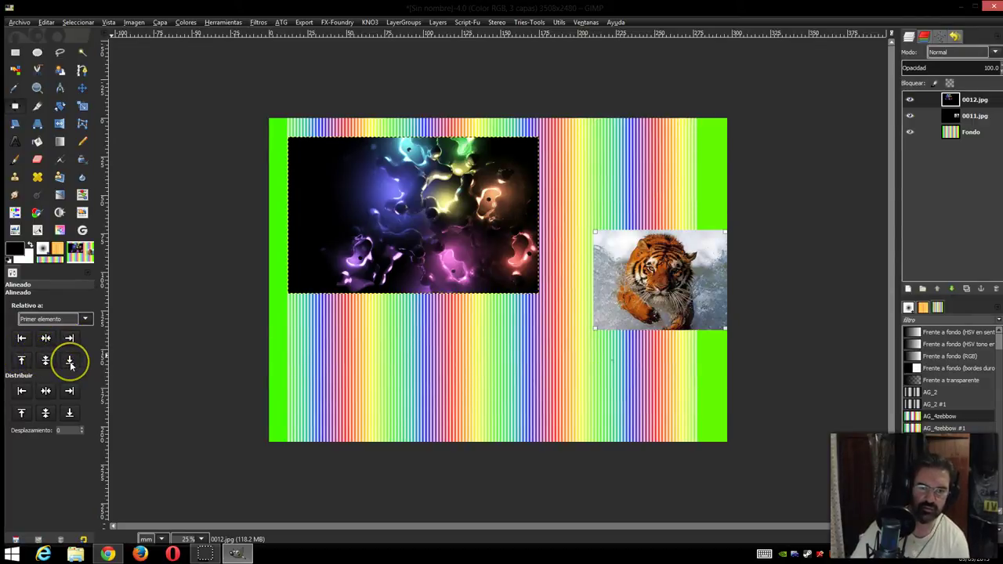
click(69, 359)
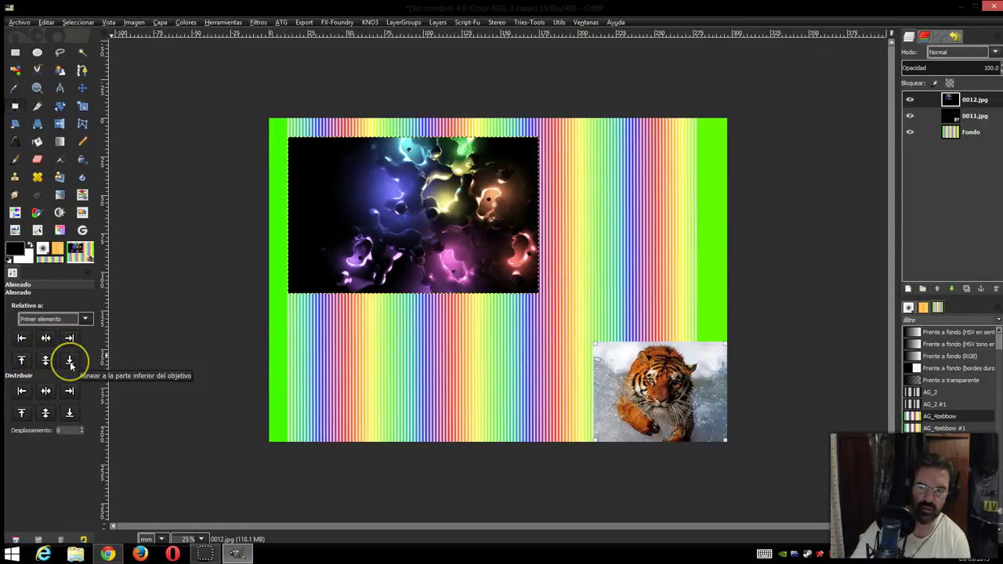
Distribute the tiger by left, centre, right, top, middle and bottom edges, ending bottom-right
click(22, 391)
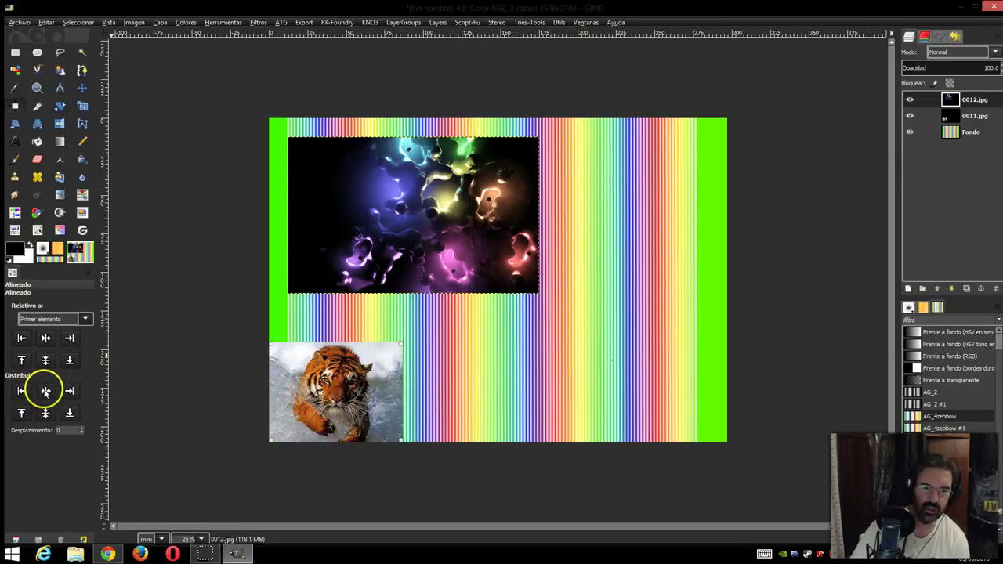
click(46, 391)
click(69, 391)
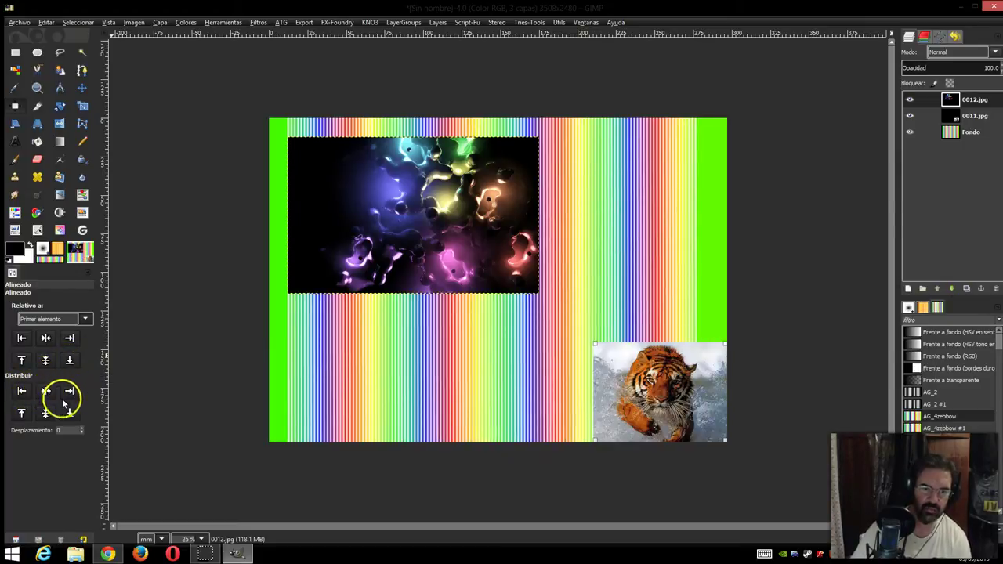
click(21, 413)
click(45, 413)
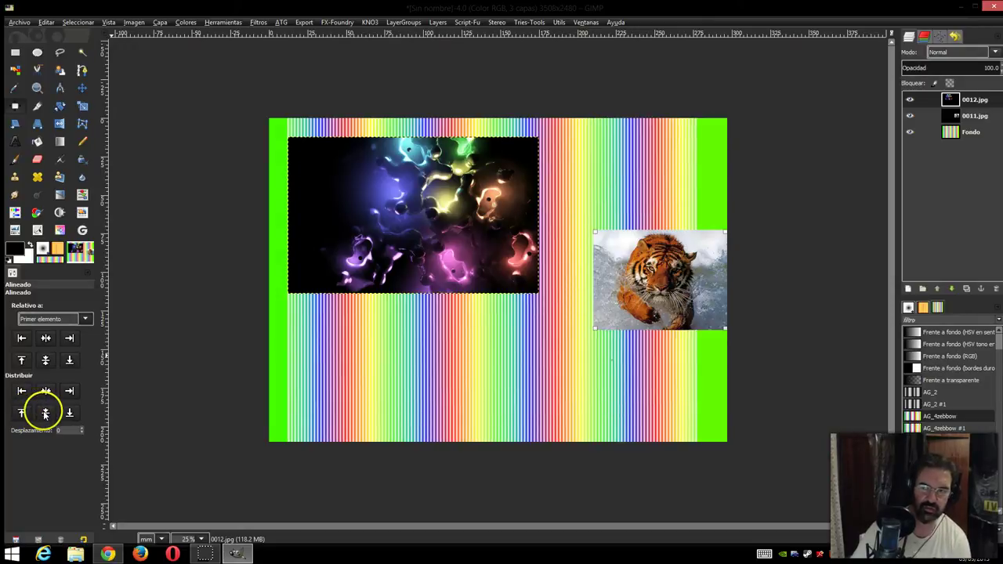
click(69, 414)
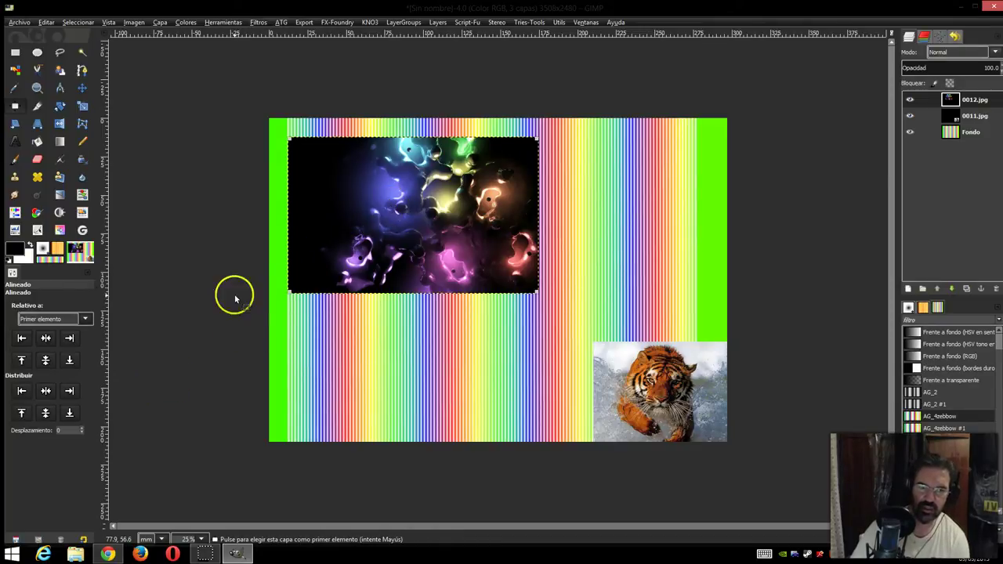
Align the abstract photo left, centre, right, top, middle, then bottom of the canvas
click(23, 338)
click(46, 338)
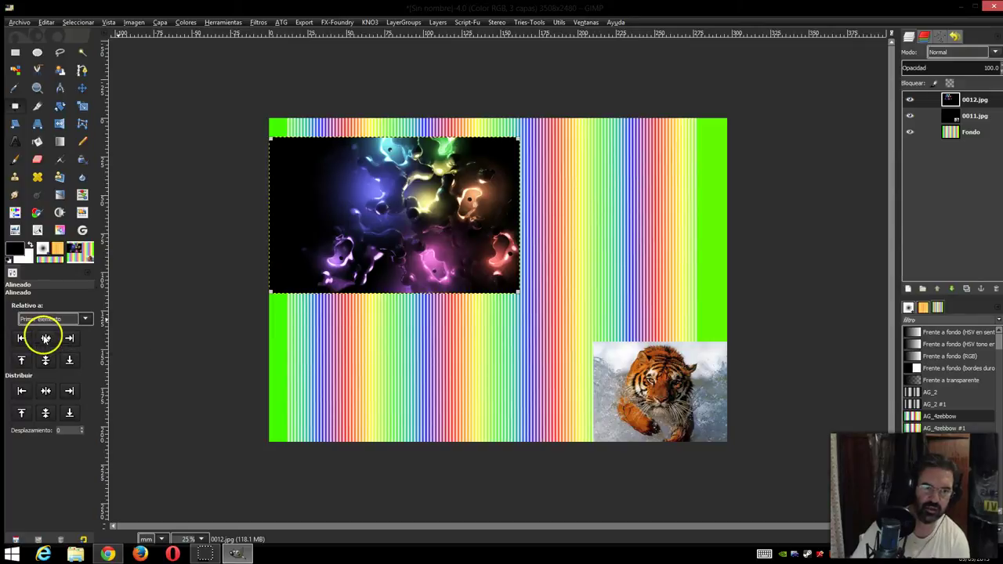
click(69, 338)
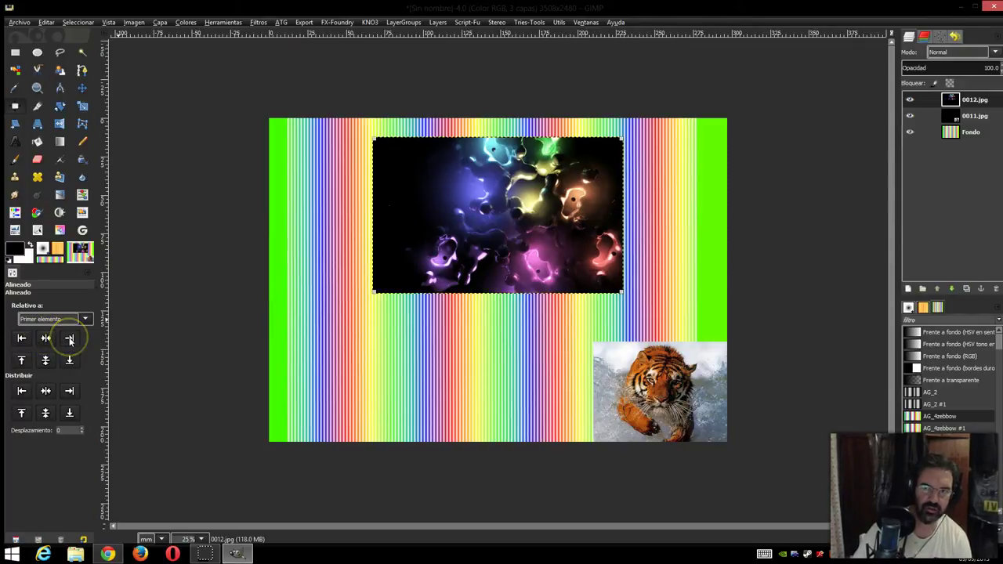
click(22, 360)
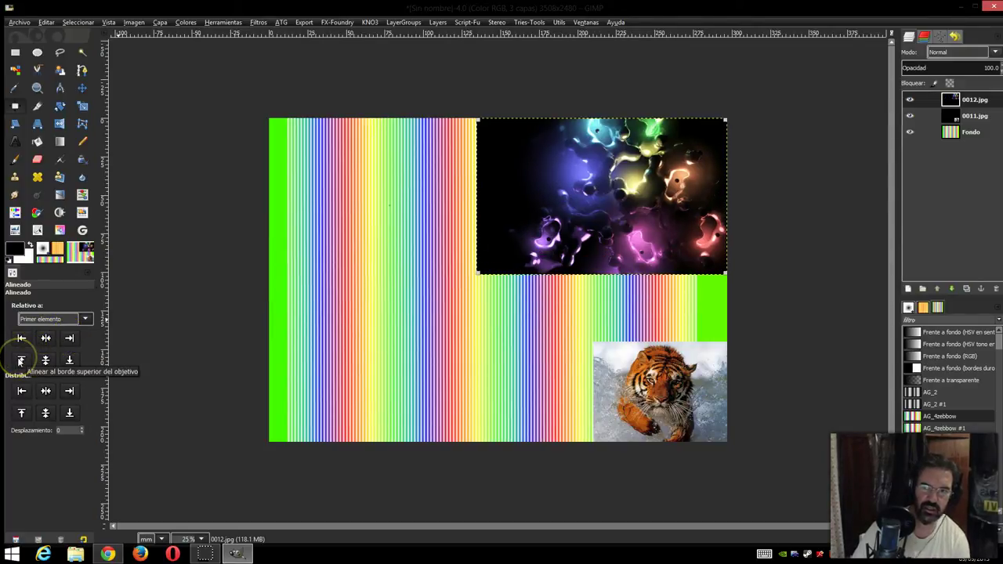
click(45, 360)
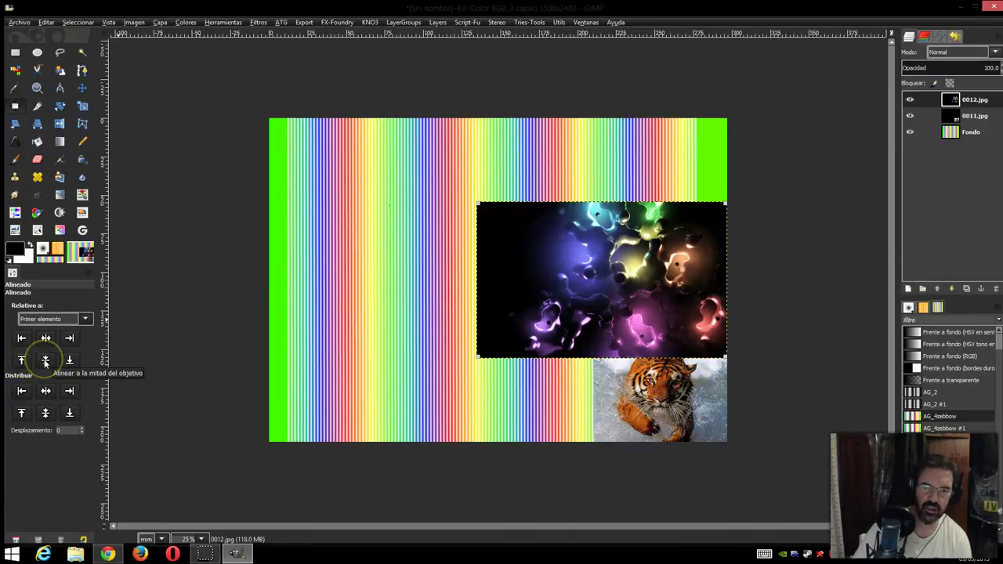
click(69, 360)
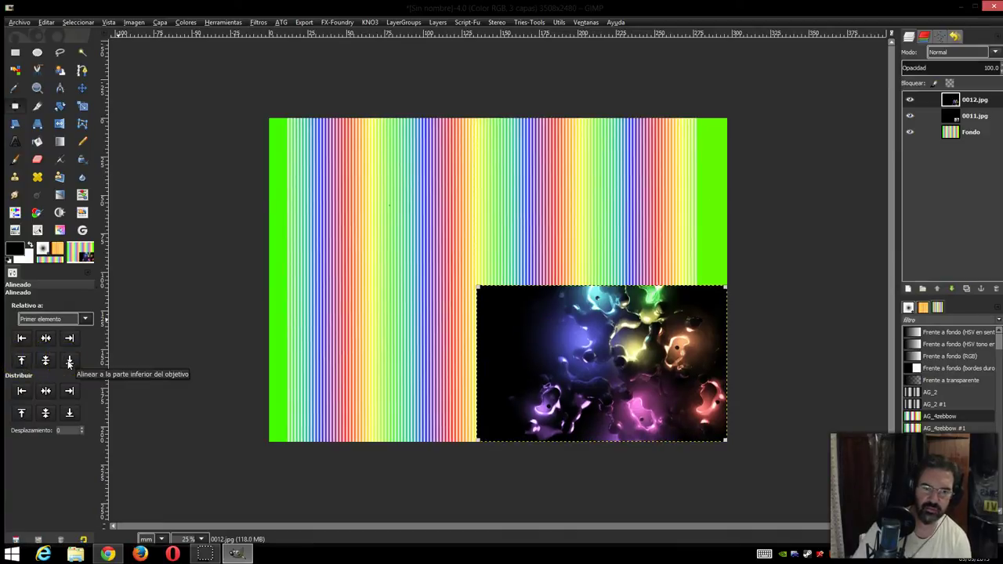
Distribute the abstract photo by each edge, ending with top edges in the top-right corner
click(21, 391)
click(46, 391)
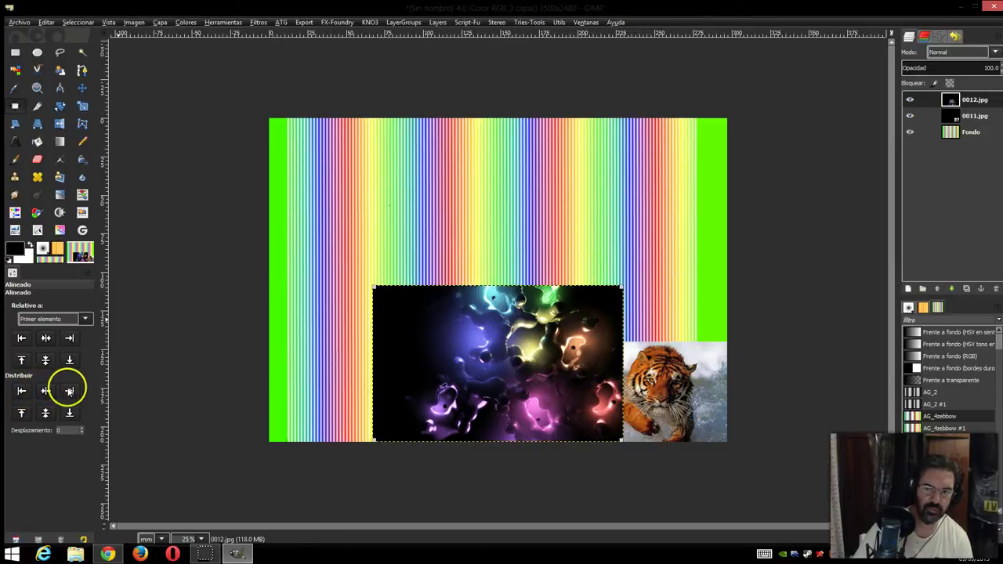
click(72, 390)
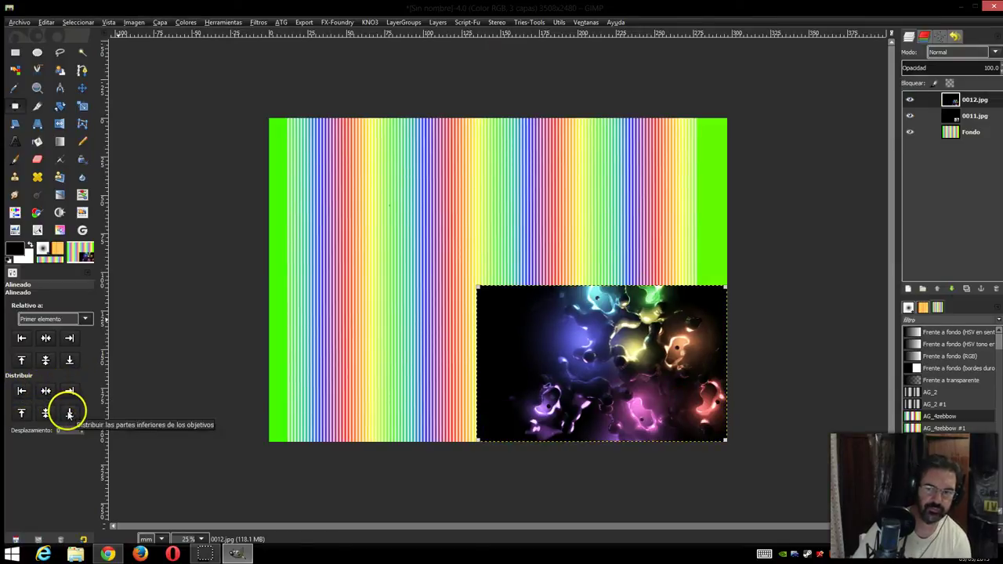
click(46, 414)
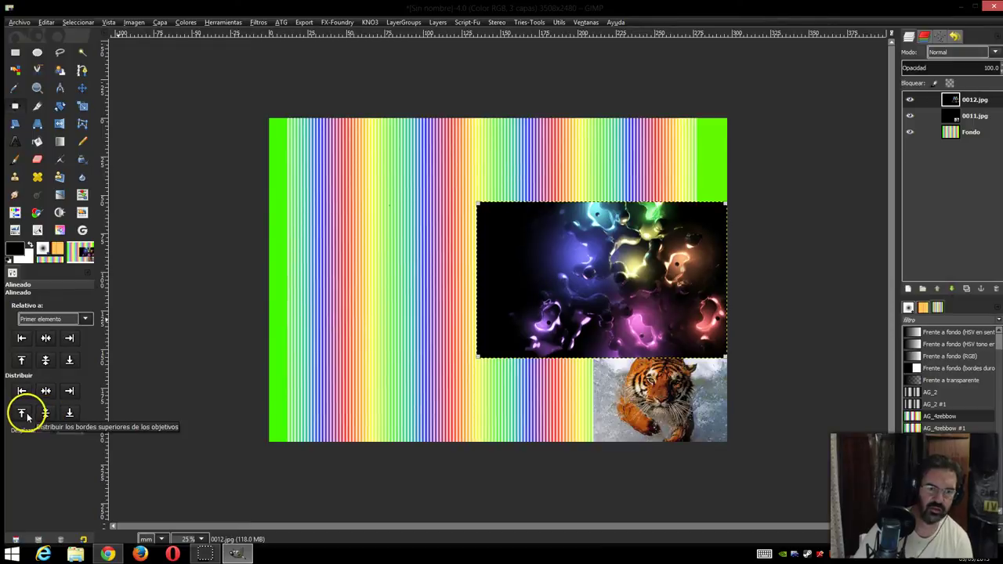
click(21, 416)
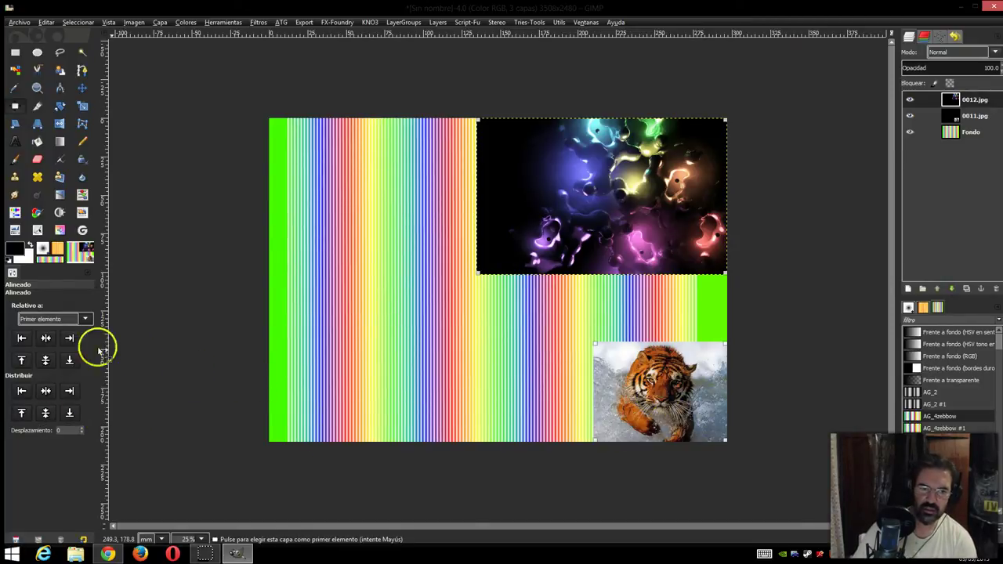
Align the tiger to the abstract photo left, centre, right and middle, then distribute by bottom edges
click(23, 339)
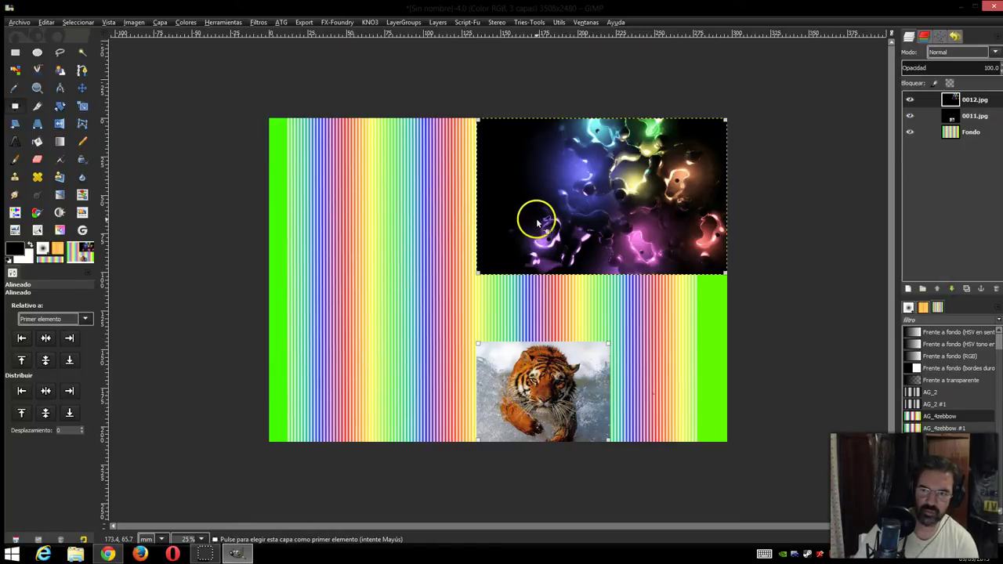
click(45, 339)
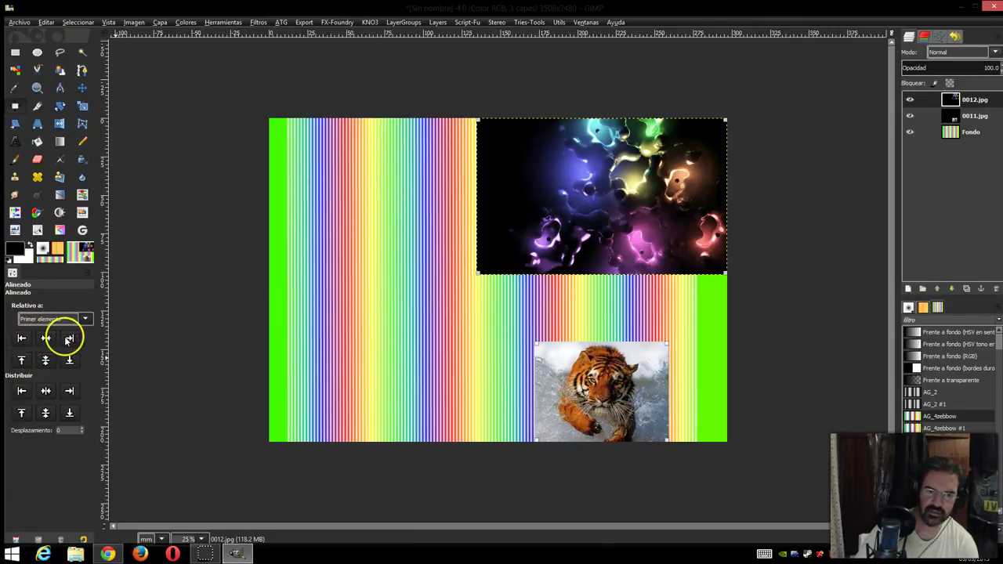
click(70, 339)
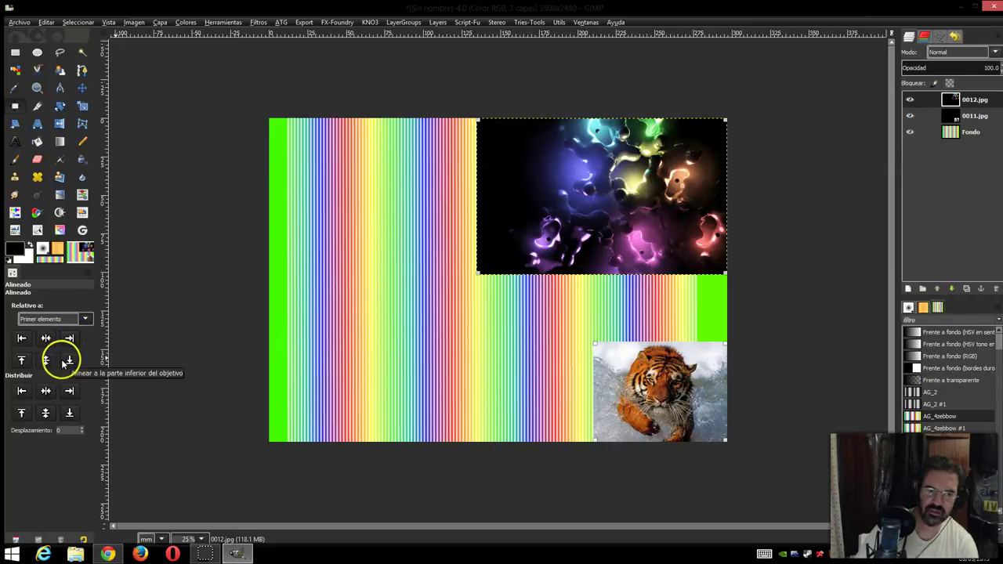
click(45, 361)
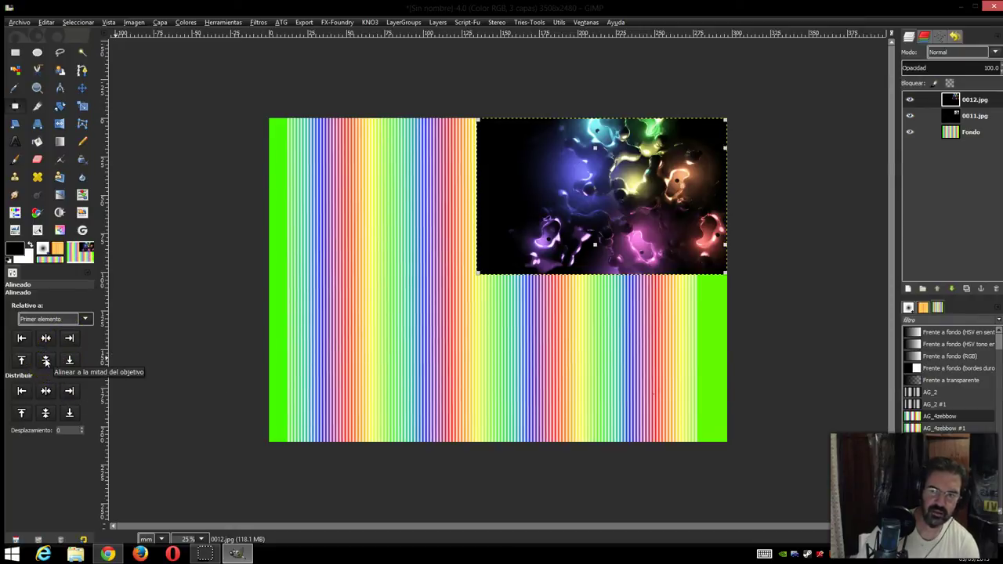
click(69, 361)
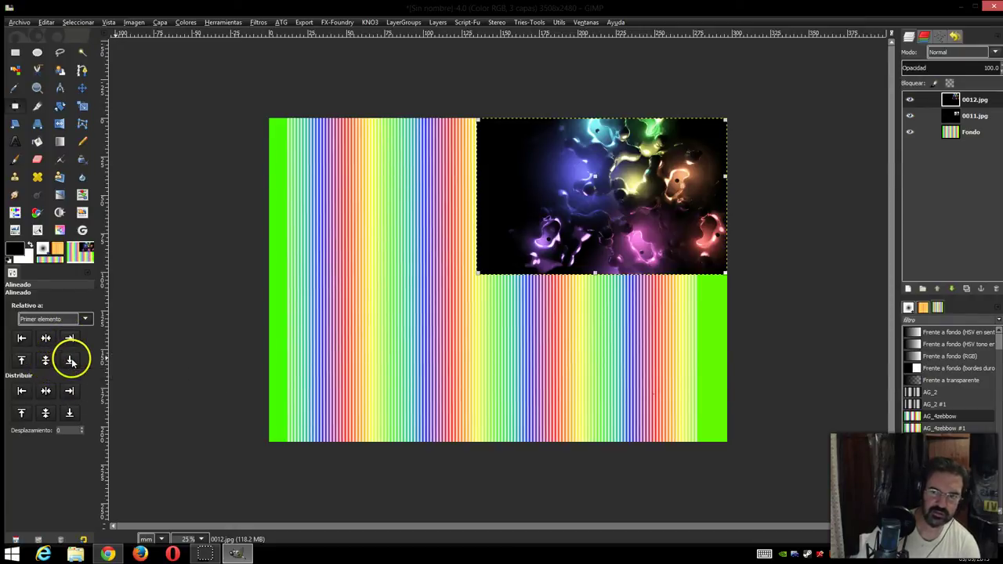
click(47, 360)
click(22, 337)
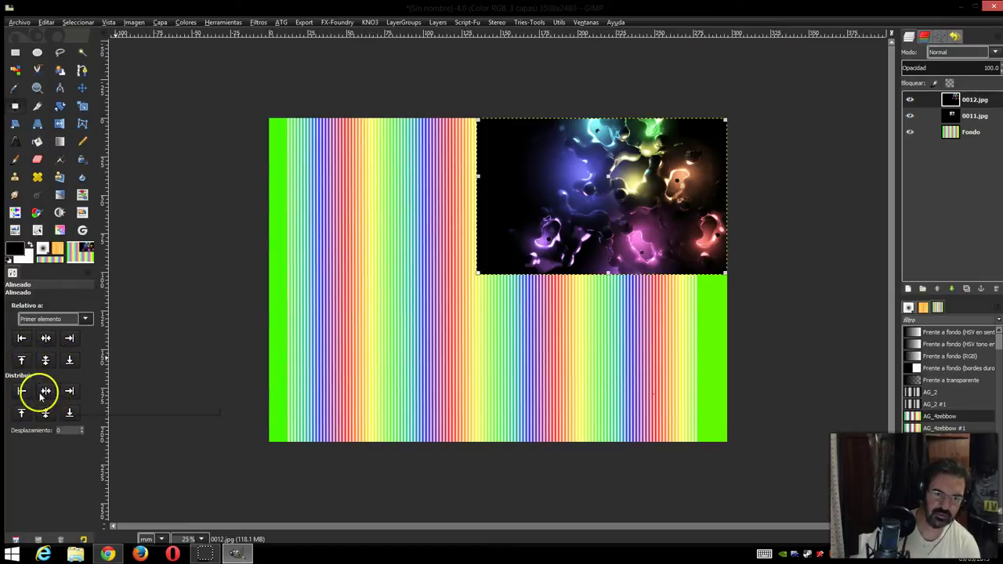
click(69, 413)
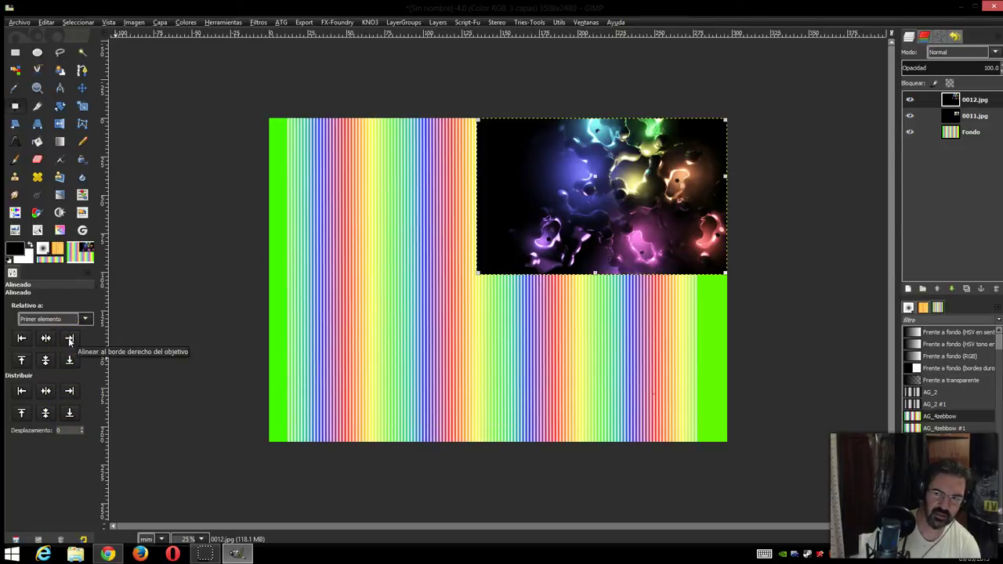
With Relative to: Image, centre the abstract image on the canvas, then switch Relative to: Selection
click(87, 320)
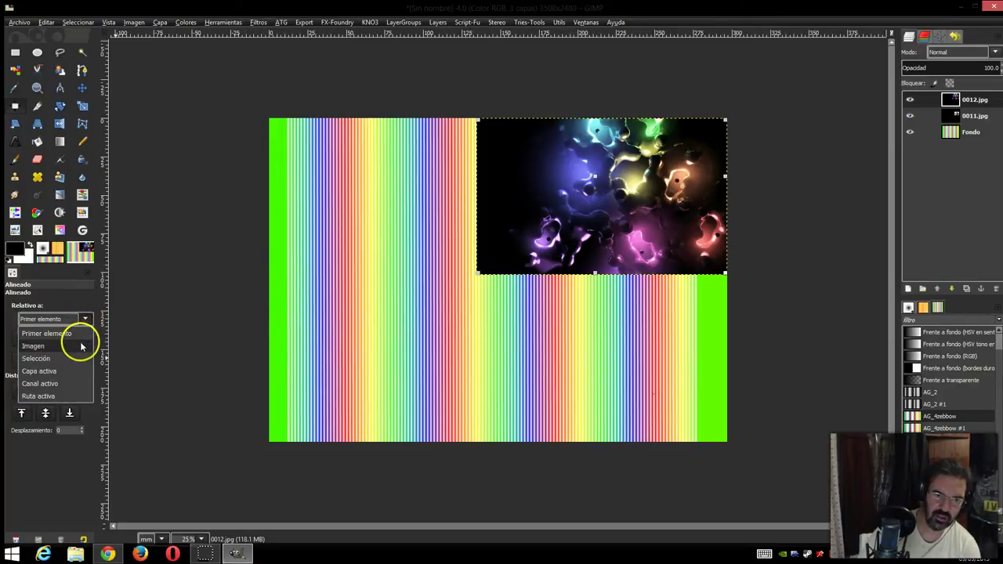
click(81, 346)
click(22, 338)
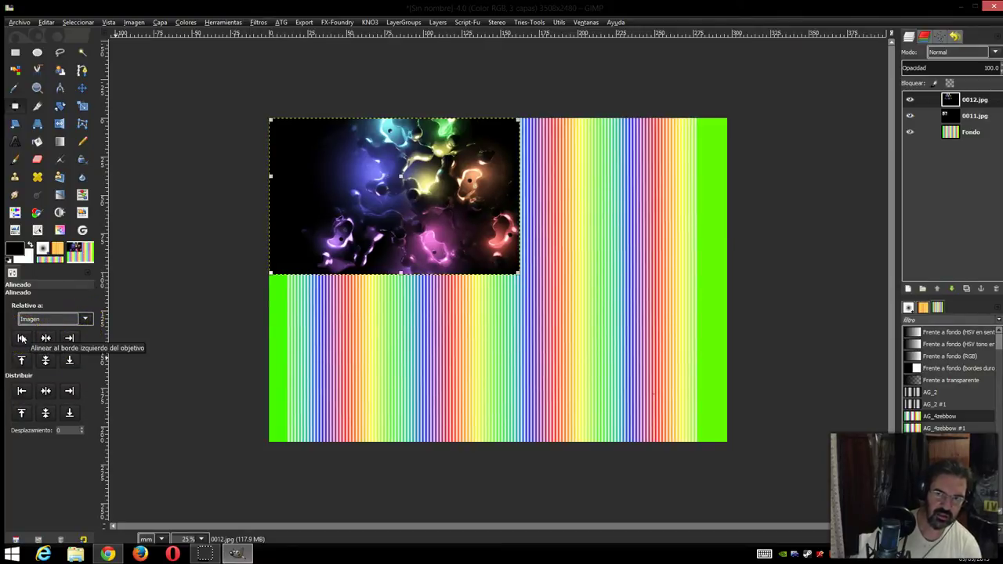
click(69, 337)
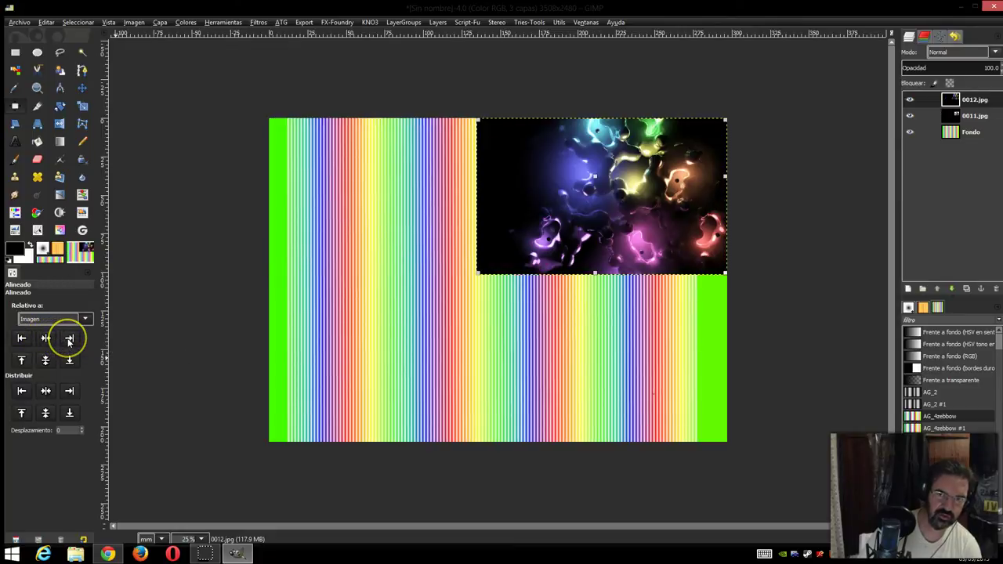
click(47, 391)
click(46, 414)
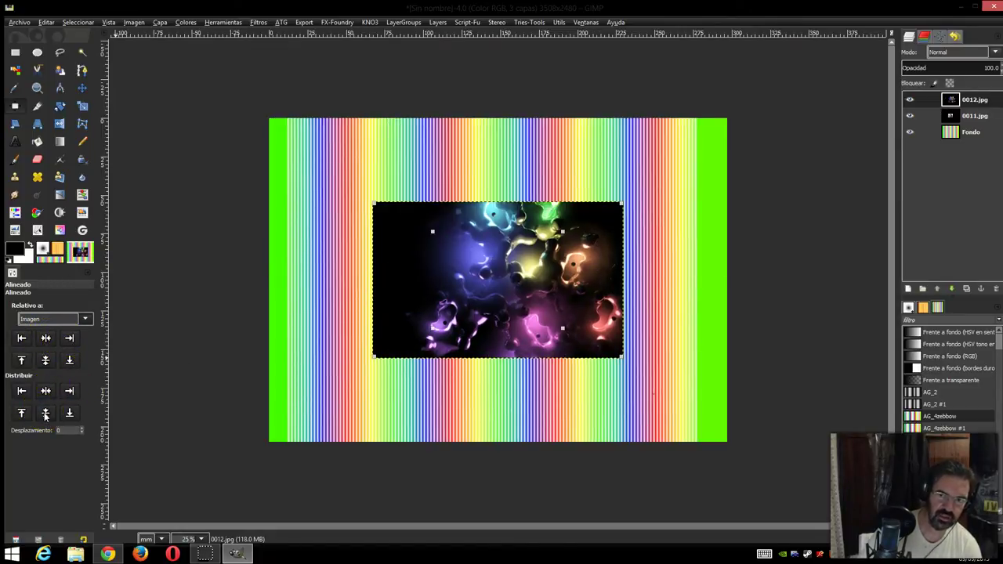
click(85, 319)
click(73, 358)
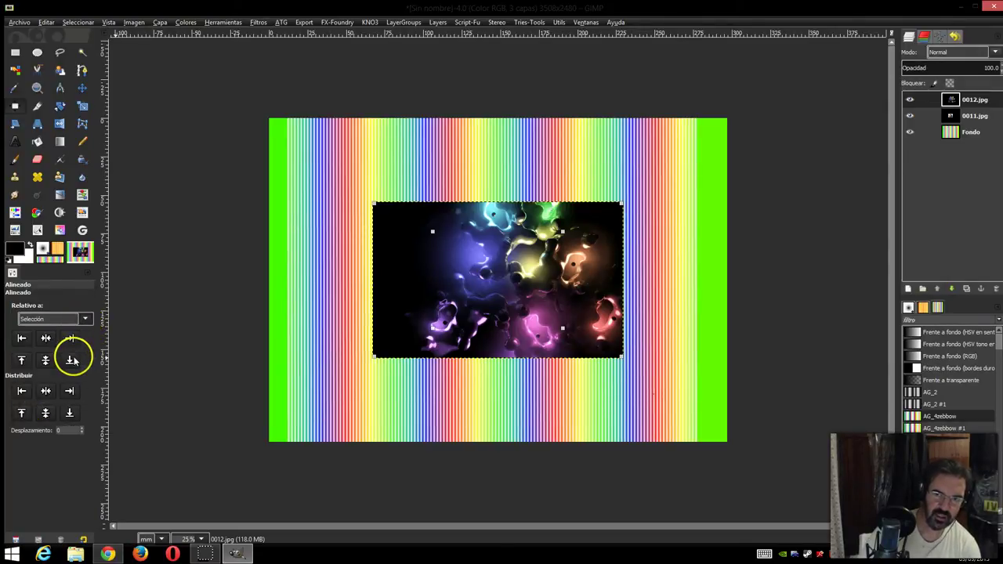
Move the abstract image upper-left and the tiger lower-right, and stack the tiger layer on top
click(83, 87)
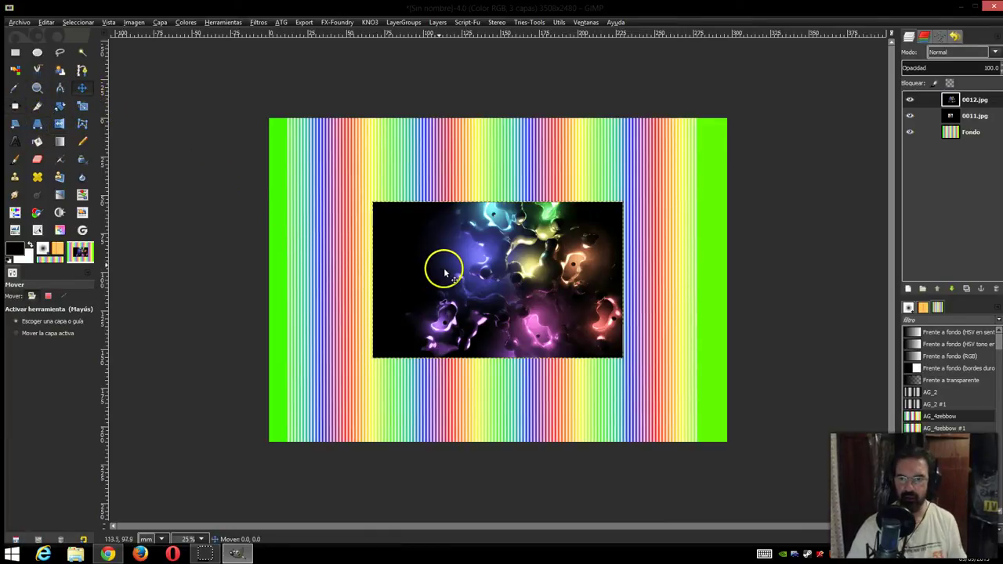
drag(443, 272, 357, 191)
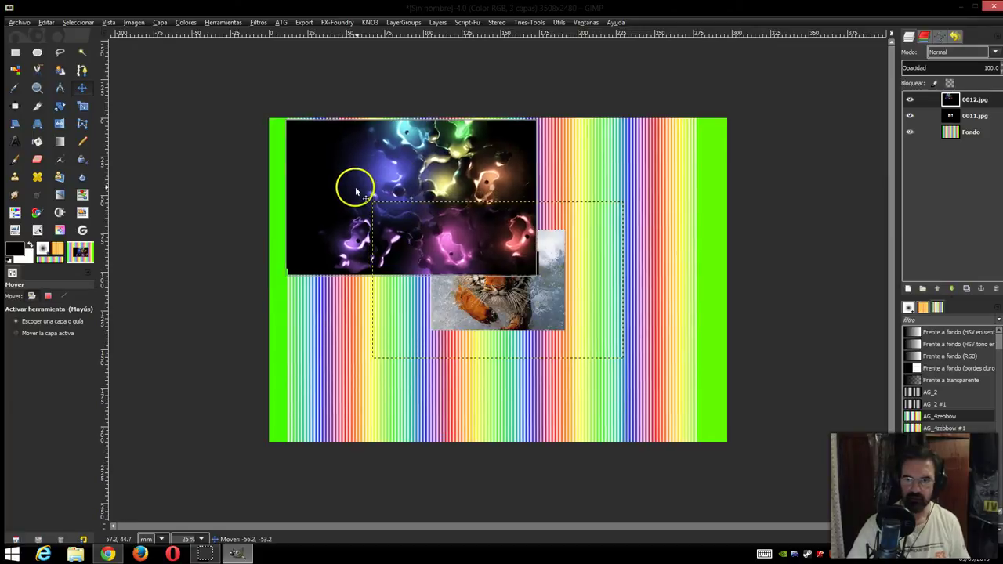
drag(482, 299, 617, 385)
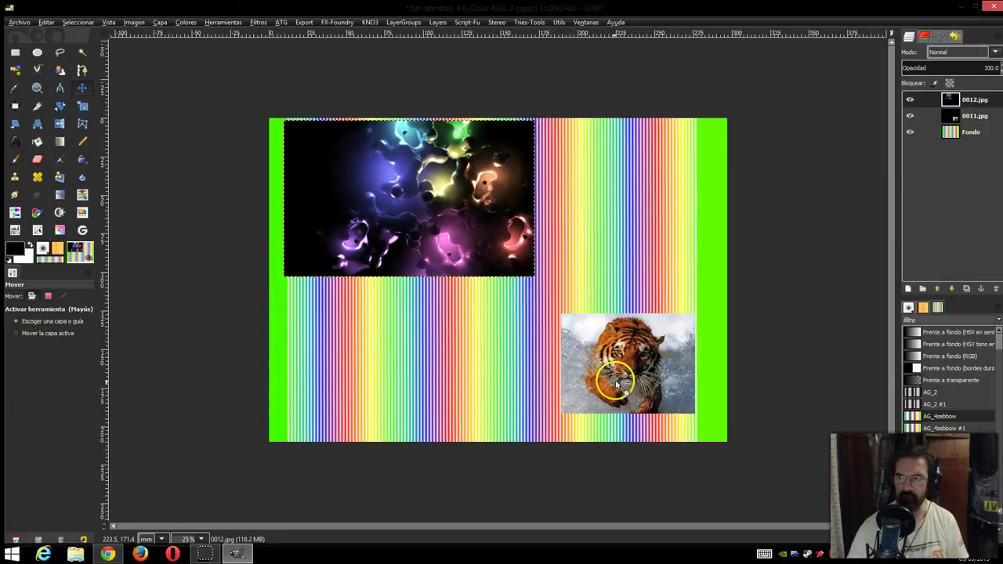
click(955, 116)
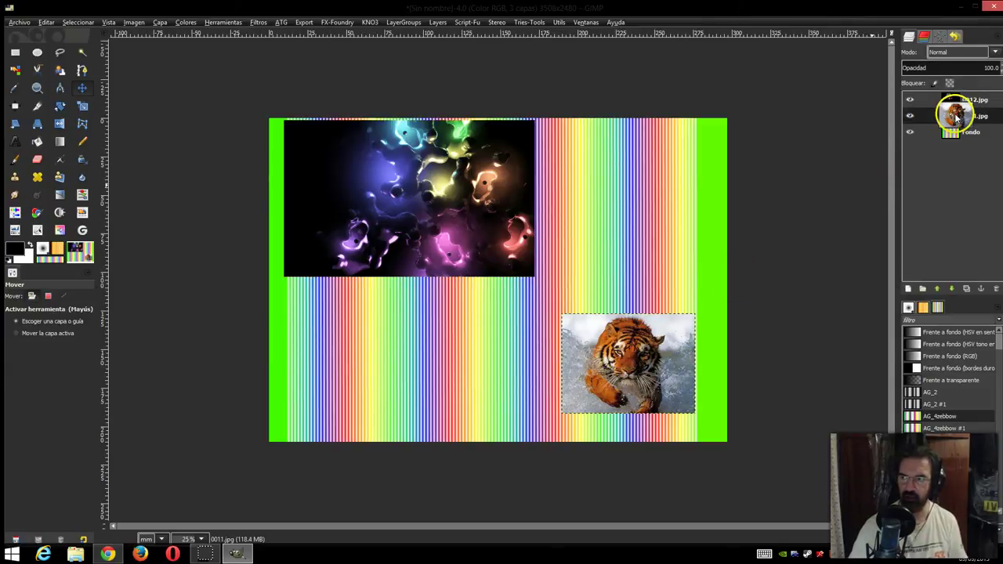
drag(955, 116, 950, 100)
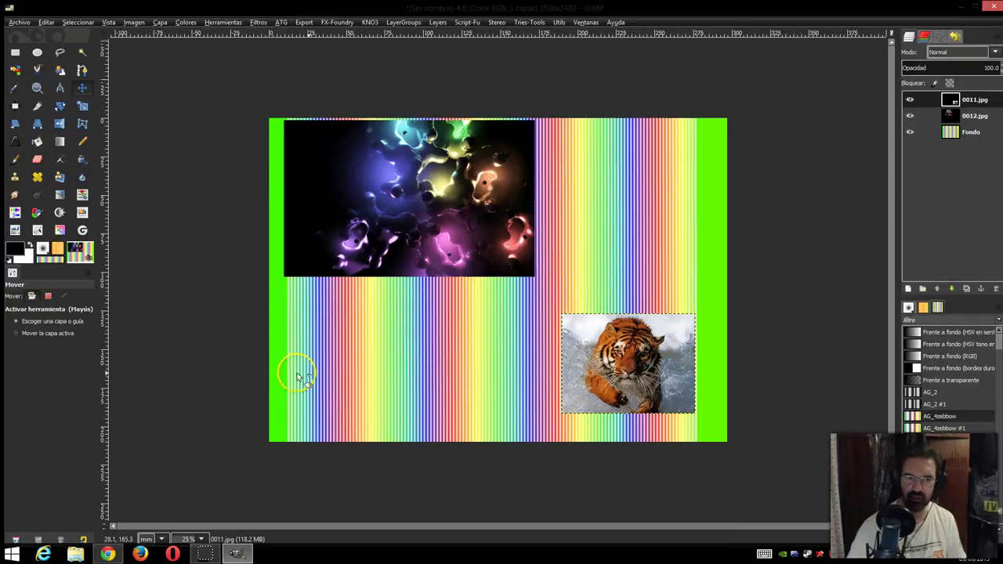
With Align tool relative to First item, align the abstract image right, bottom, middle, top, then left
click(17, 107)
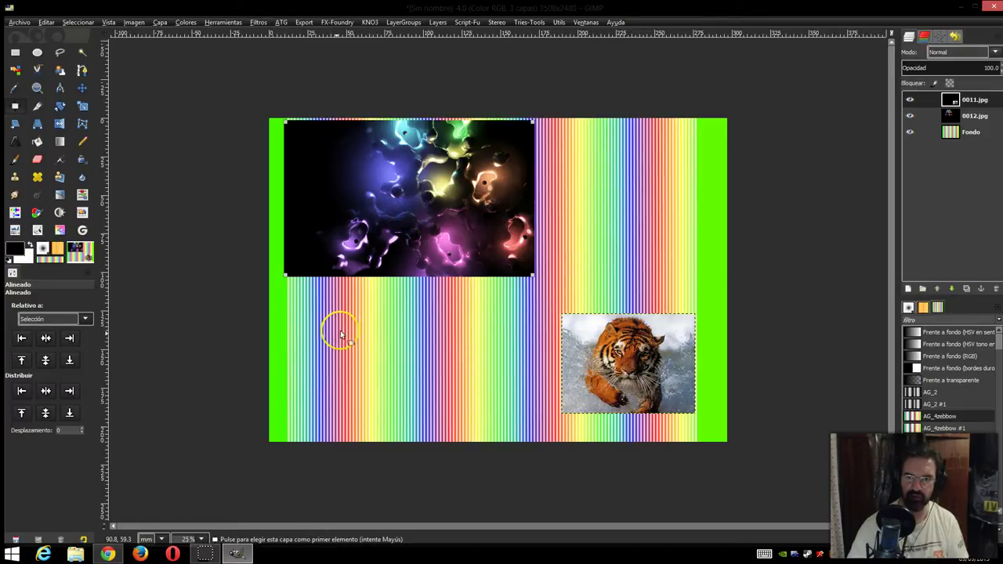
click(84, 319)
click(84, 335)
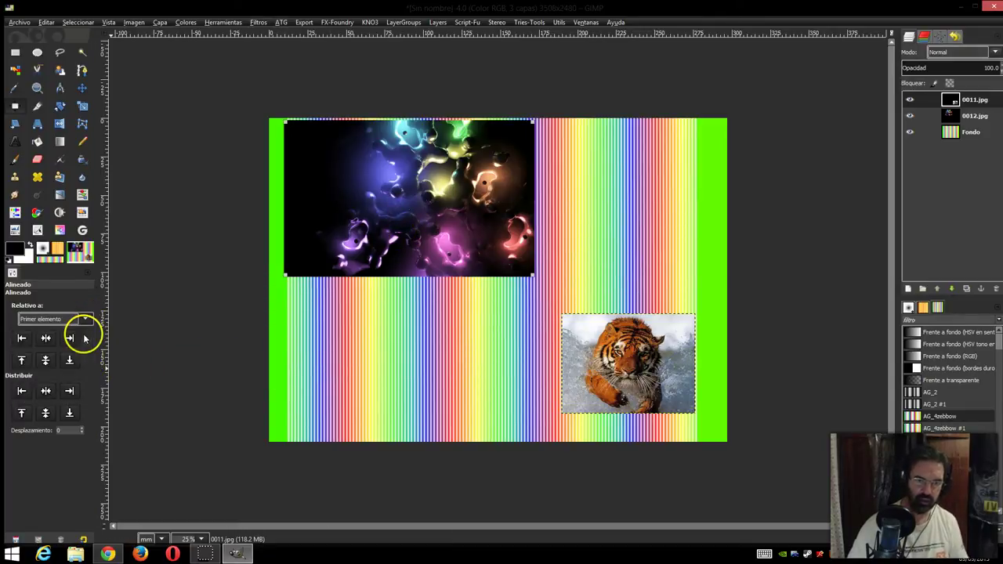
click(72, 338)
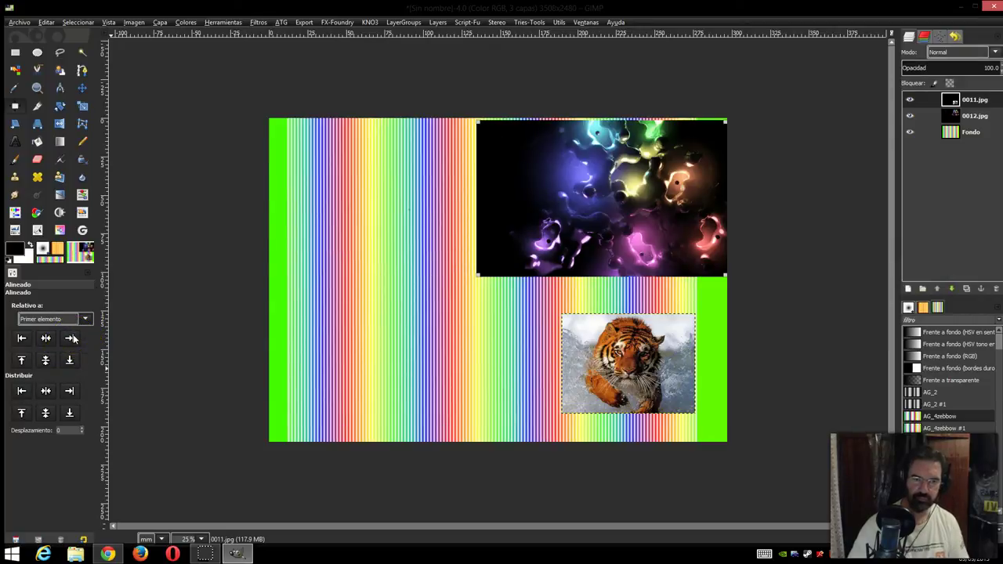
click(69, 358)
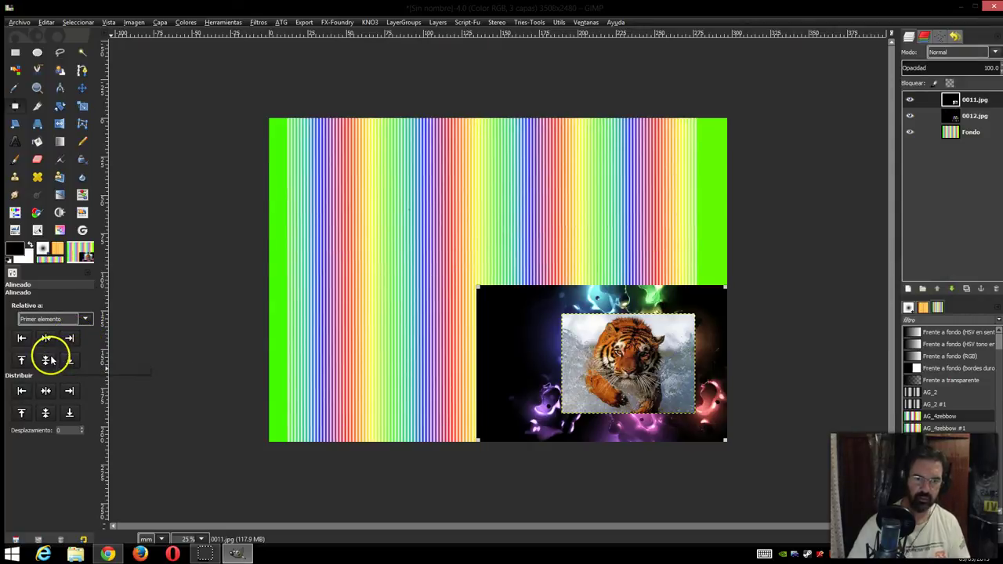
click(46, 360)
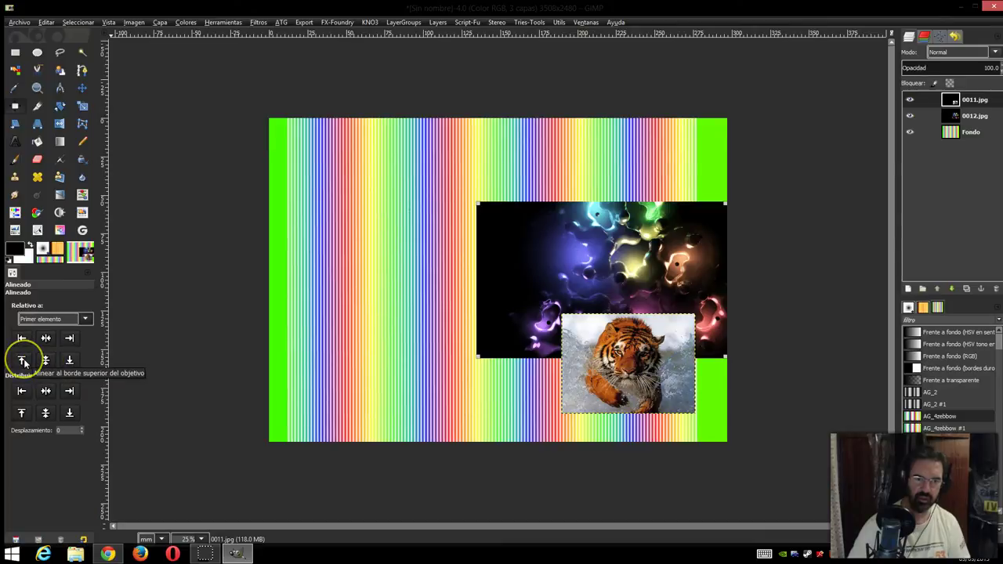
click(21, 359)
click(22, 338)
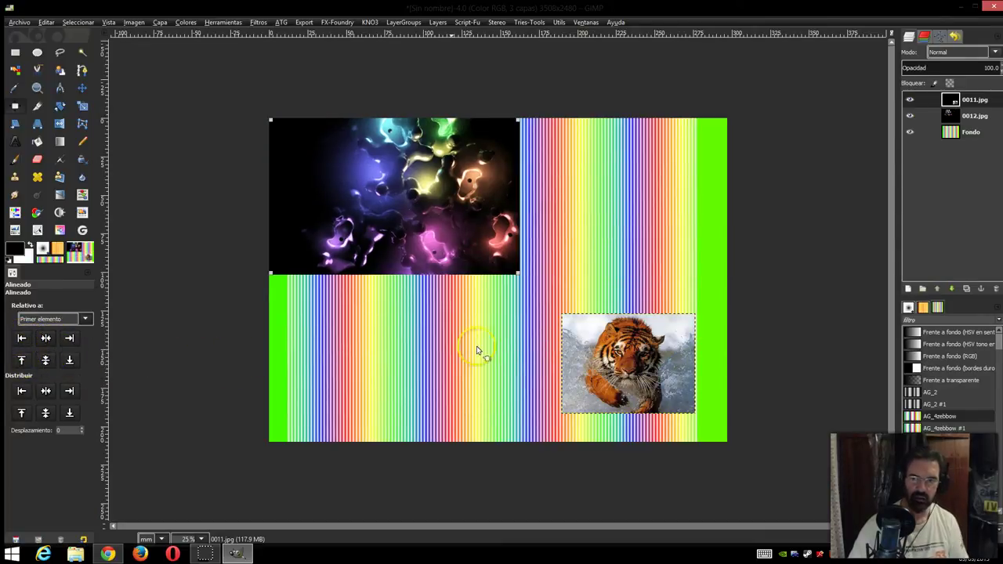
Select the tiger and distribute it by left, centre, then right edges to the canvas's right
click(626, 362)
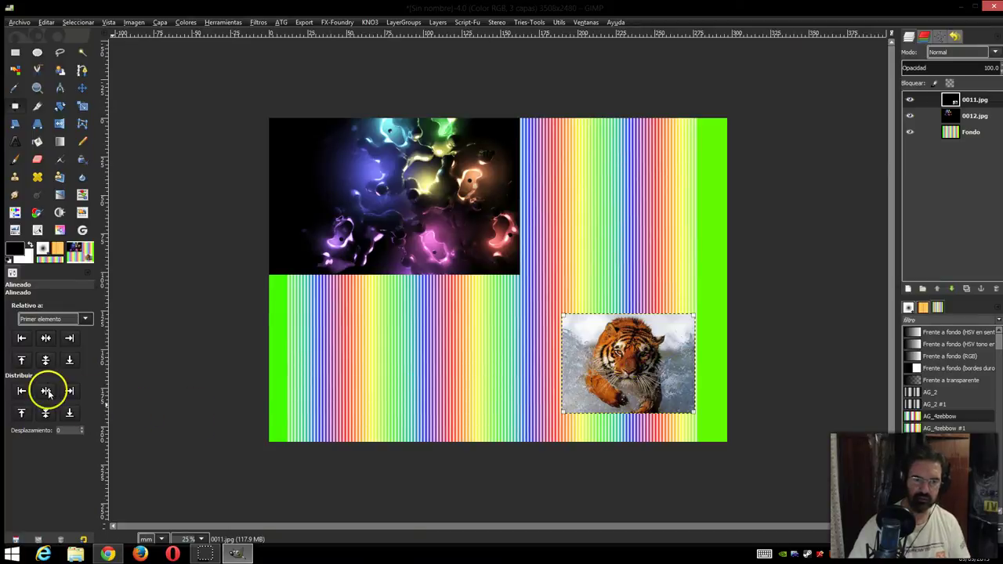
click(21, 391)
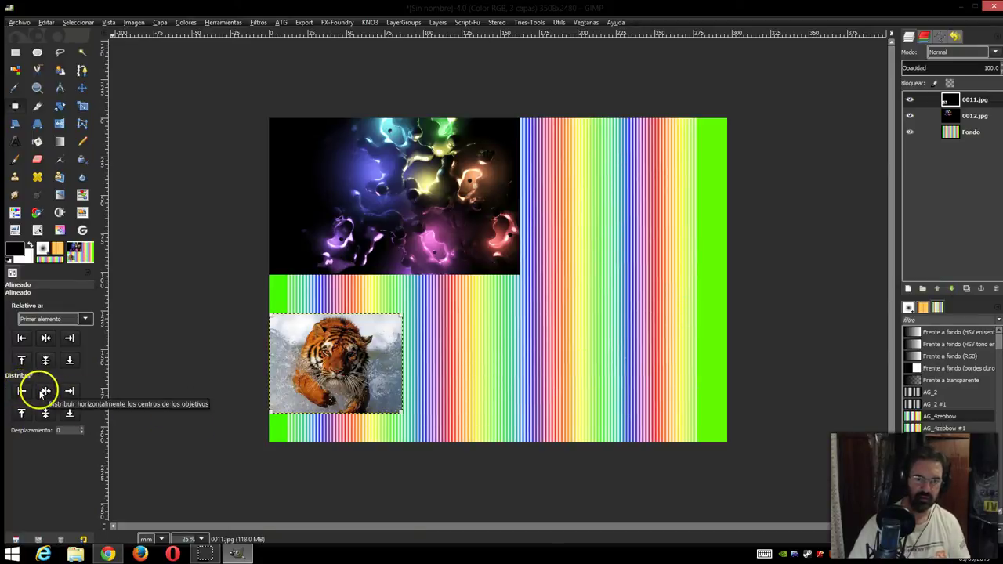
click(46, 391)
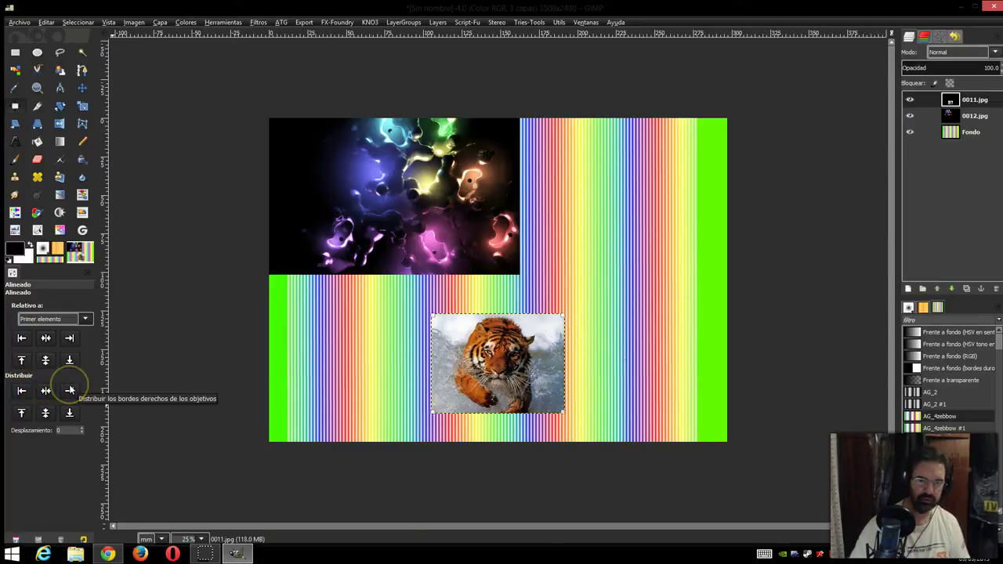
click(70, 390)
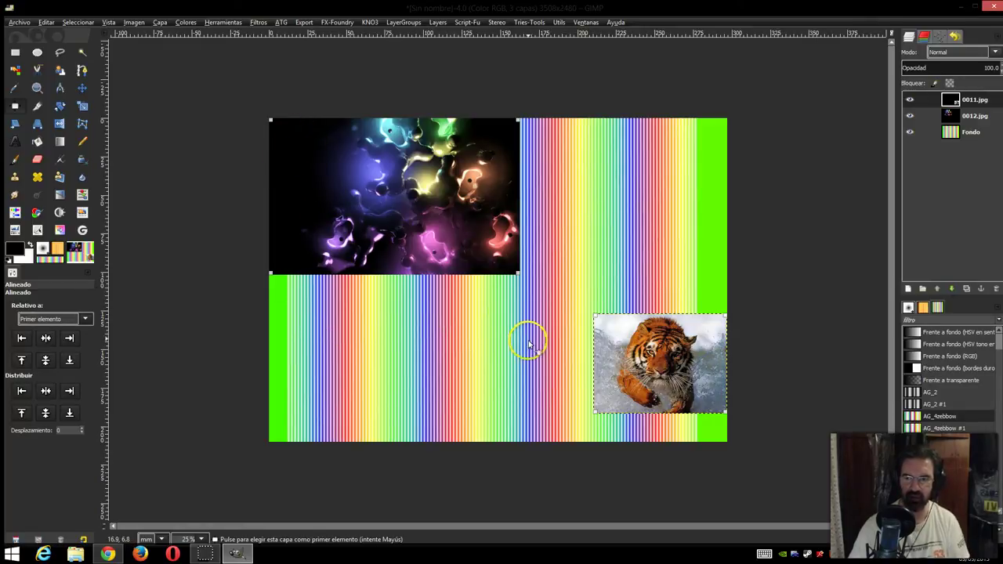
Align and distribute the abstract image against the tiger's edges, ending centred horizontally on it
click(22, 339)
click(46, 339)
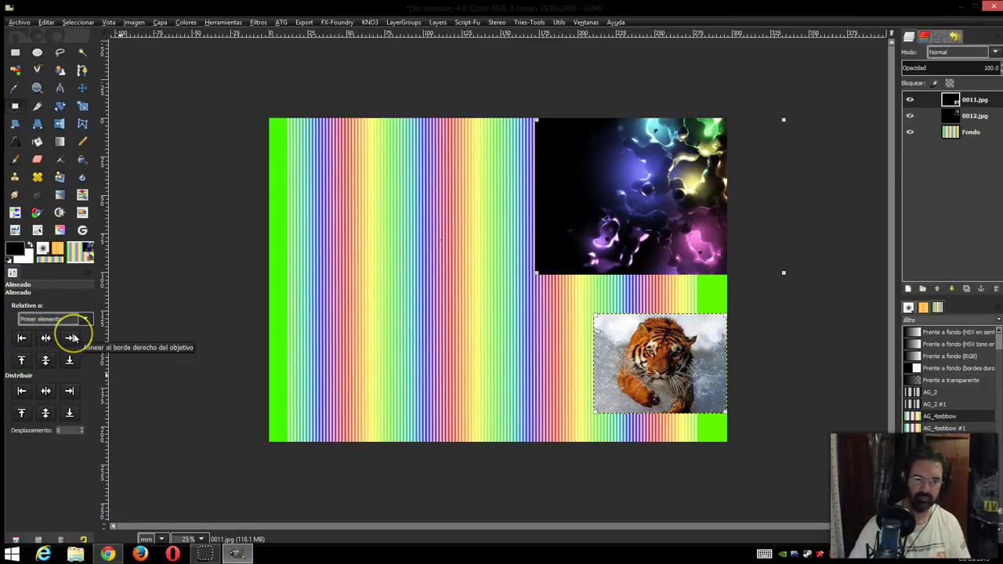
click(70, 339)
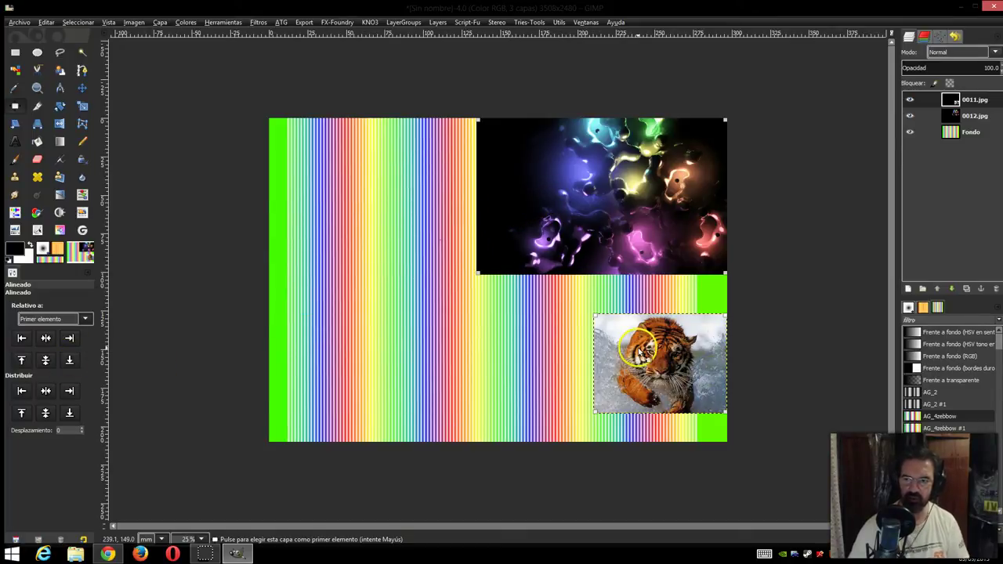
click(46, 391)
click(70, 413)
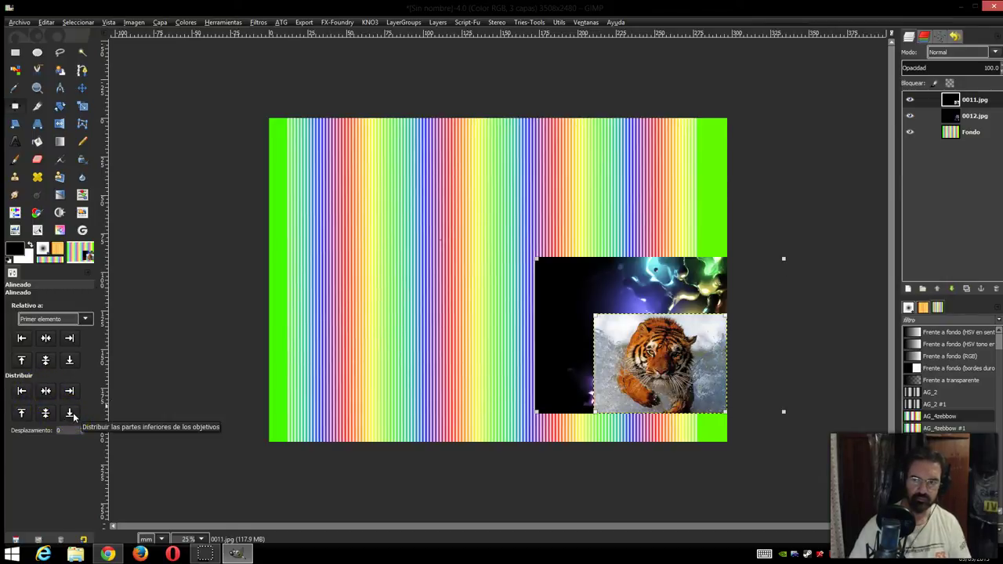
click(49, 415)
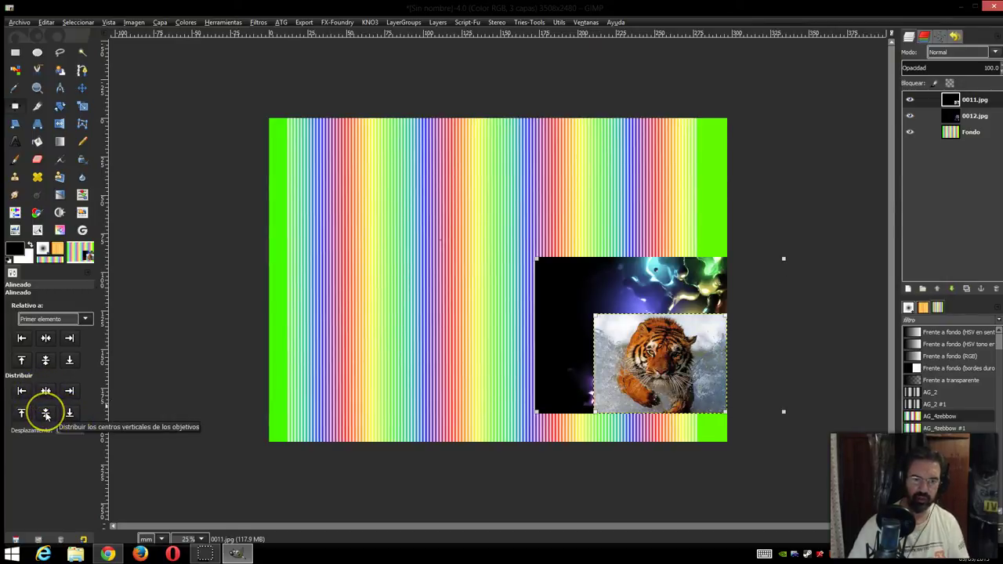
click(22, 390)
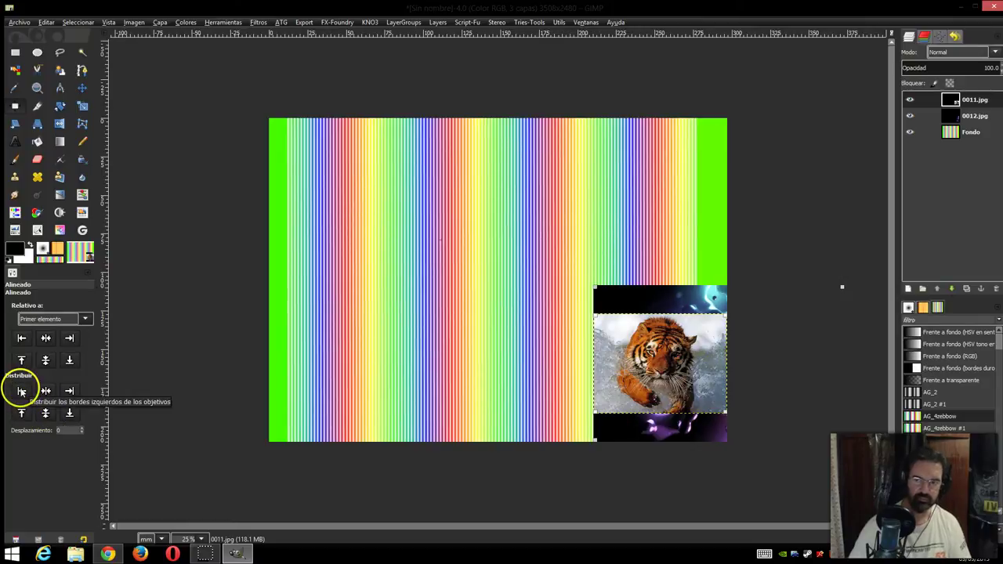
click(45, 338)
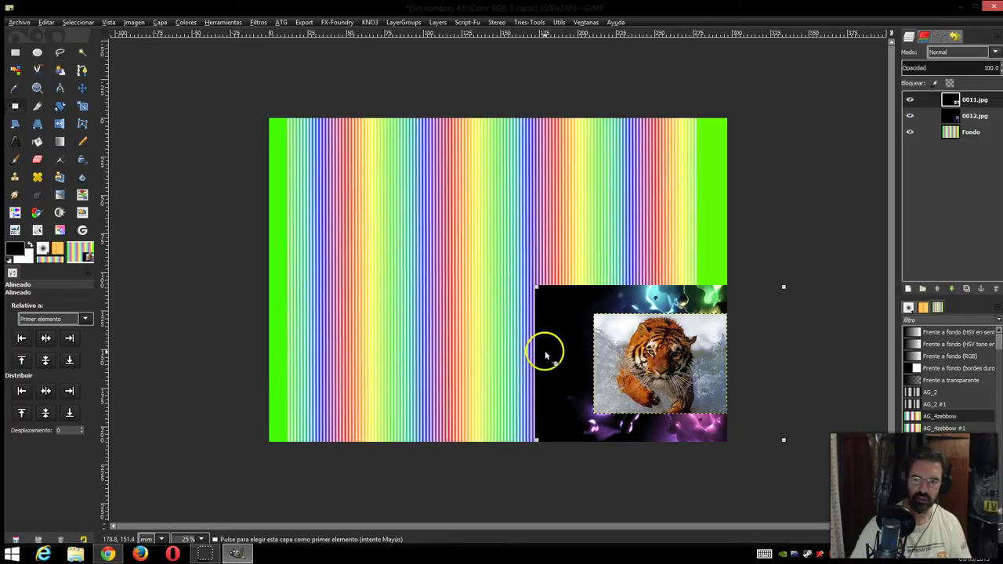
Align the abstract image left, centre the tiger horizontally and vertically, then distribute it to the top
click(21, 338)
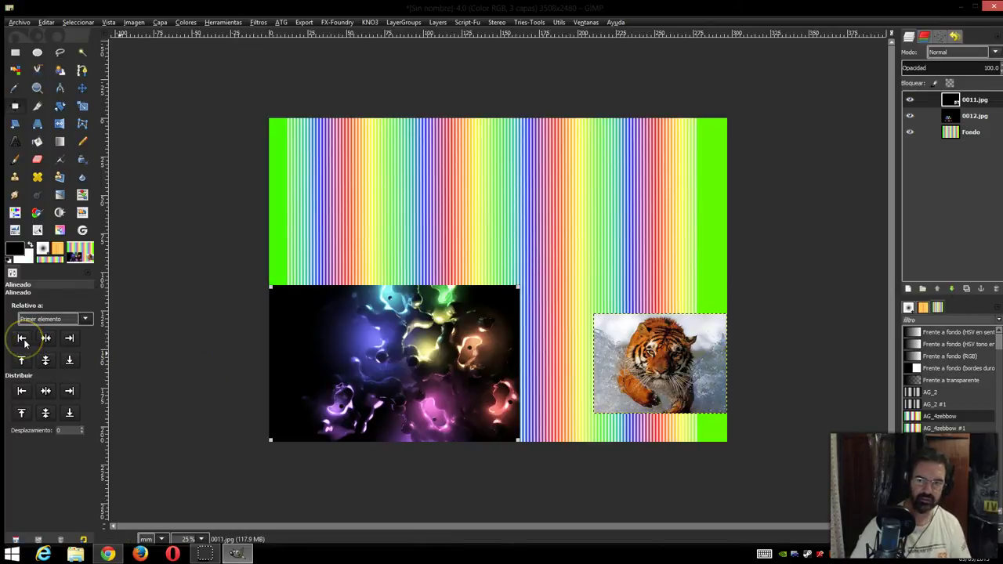
click(439, 363)
click(691, 380)
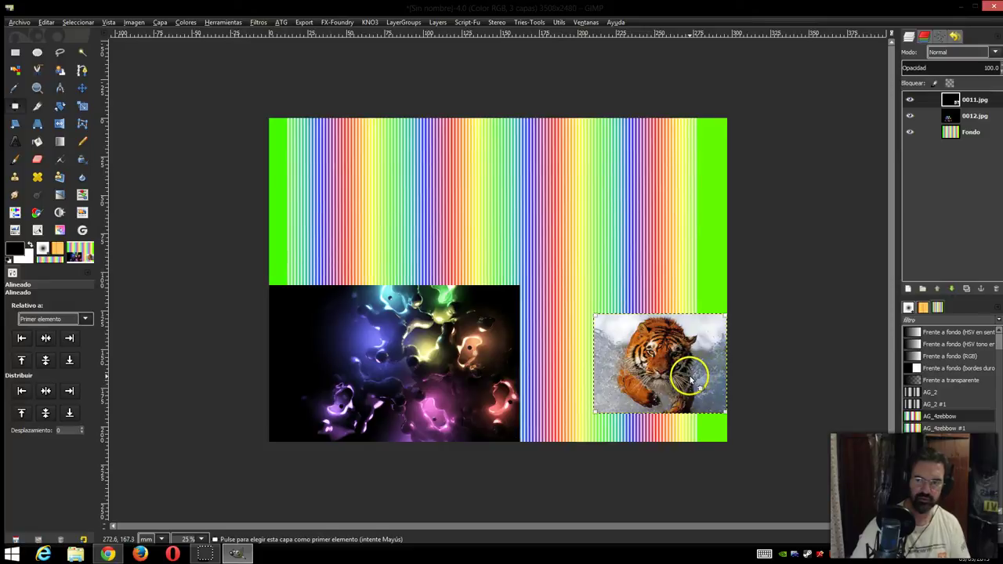
click(47, 339)
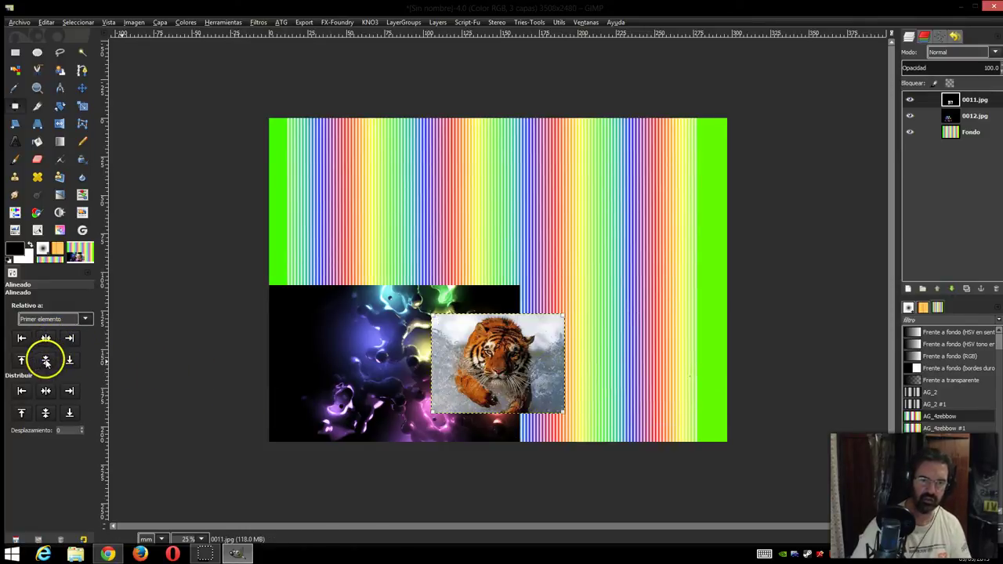
click(45, 360)
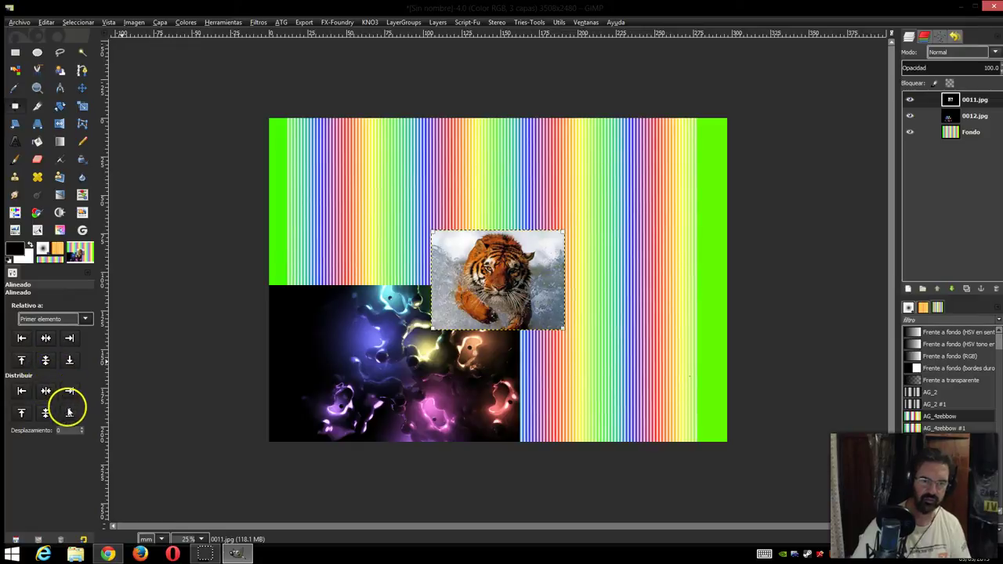
click(21, 415)
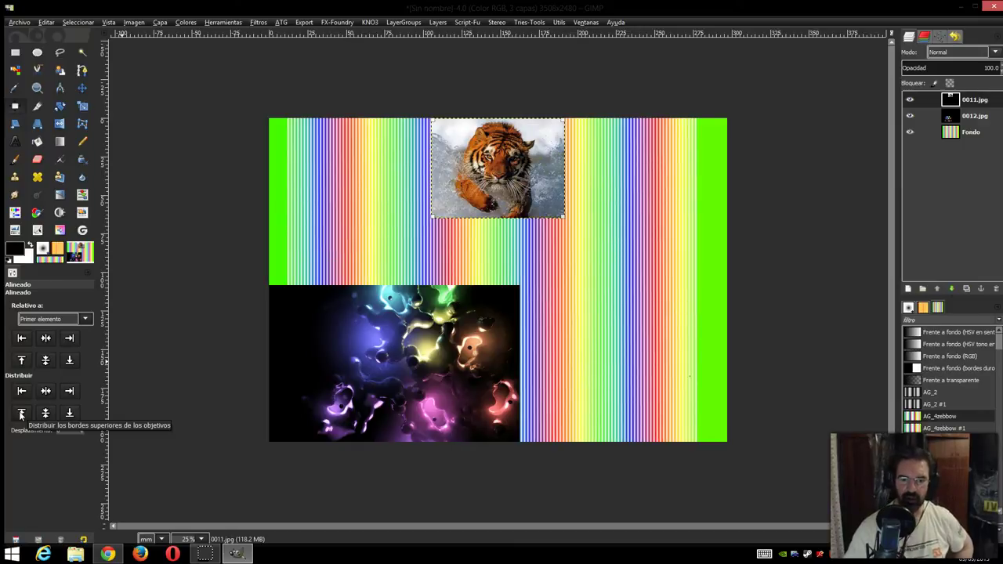
Reselect the tiger, centre it vertically on the canvas, and bring up the Chrome help page
mouse_move(376, 368)
mouse_down()
mouse_move(467, 316)
mouse_move(617, 169)
mouse_up()
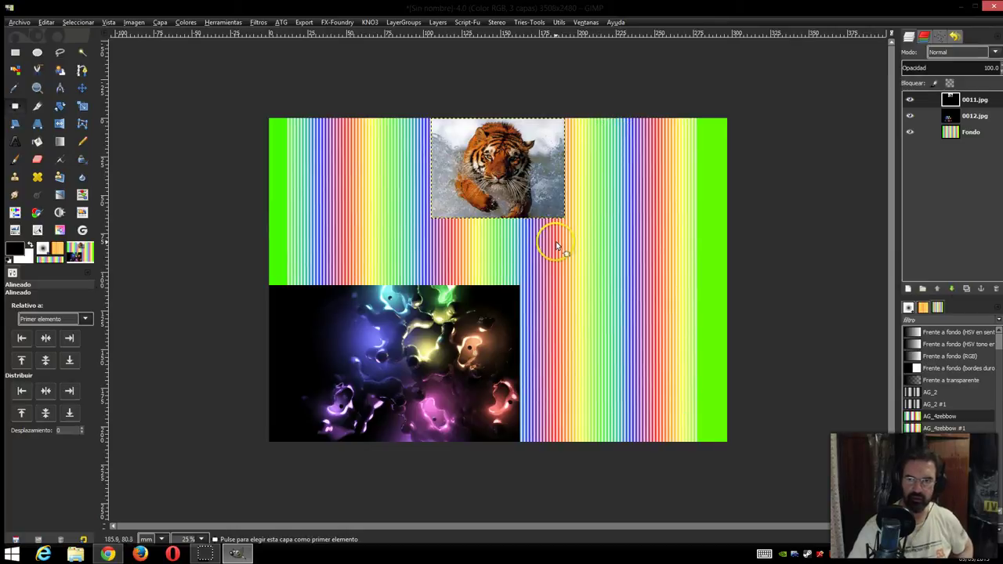
click(474, 176)
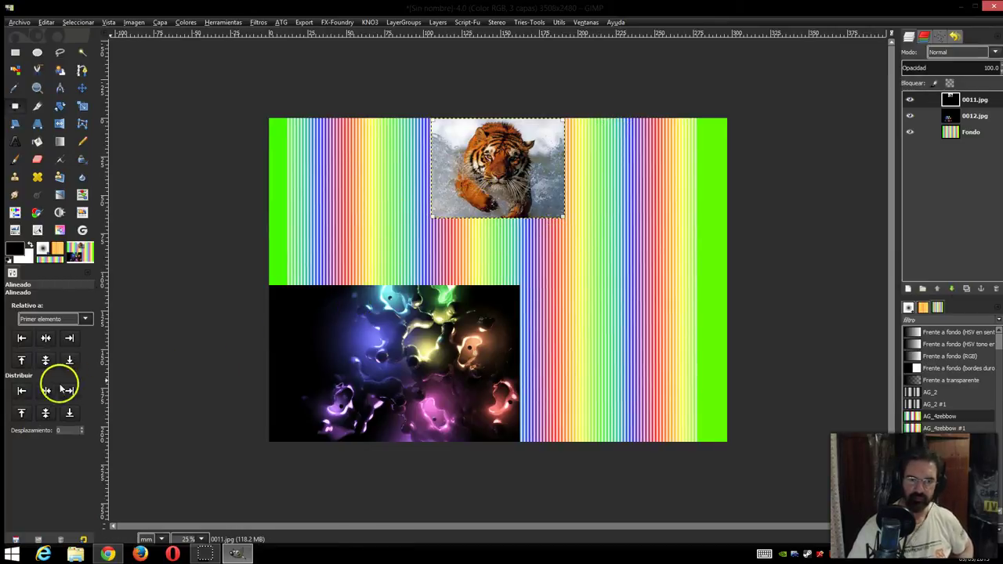
click(46, 360)
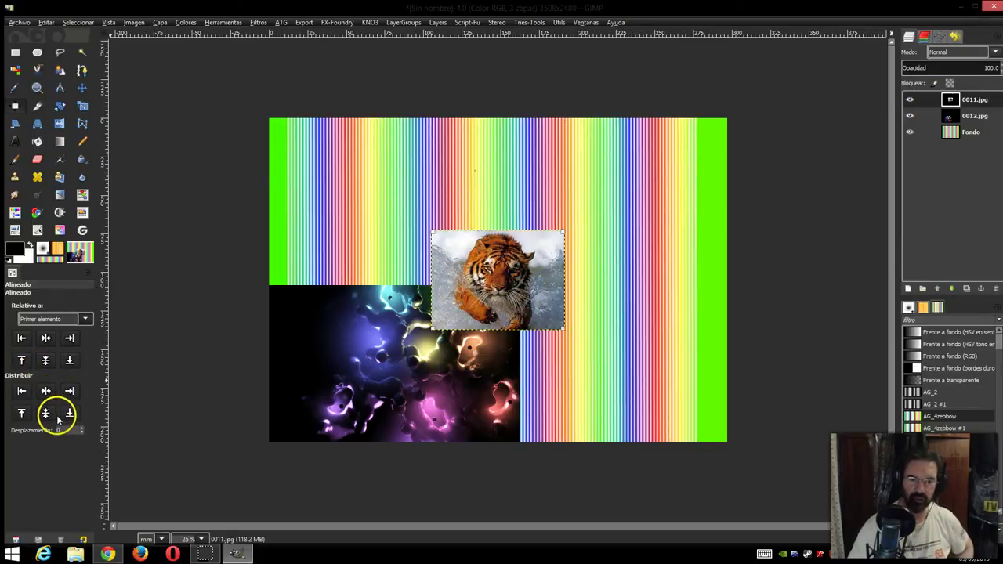
click(110, 554)
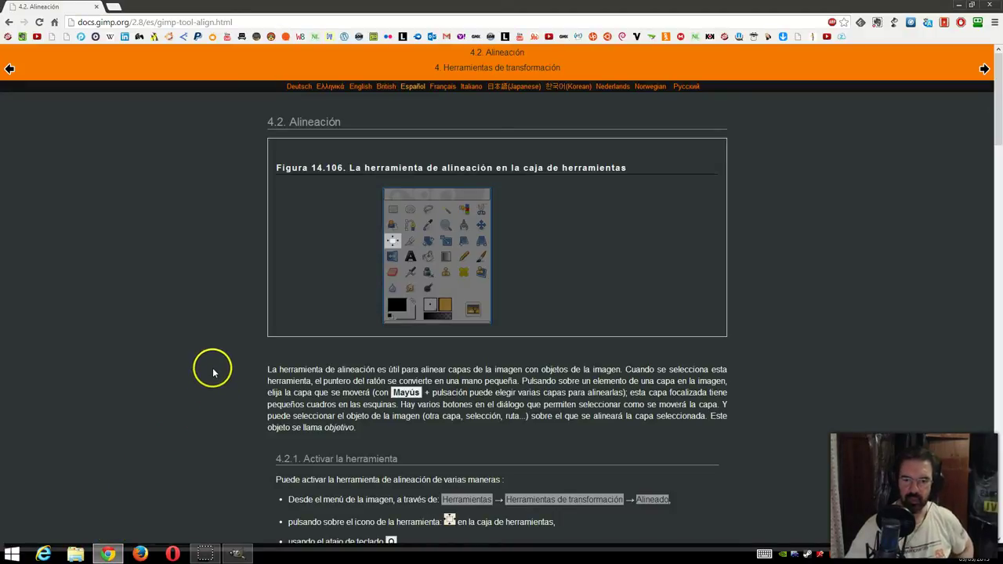
Scroll the Align docs down to section 4.2.3 tool options, then return to GIMP
scroll(216, 381, down, 2)
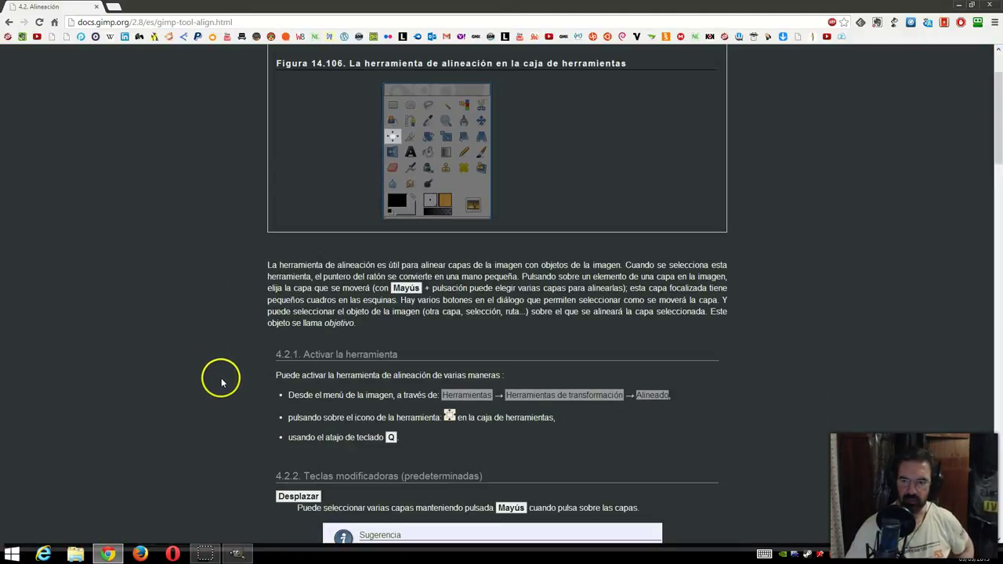
scroll(227, 382, down, 2)
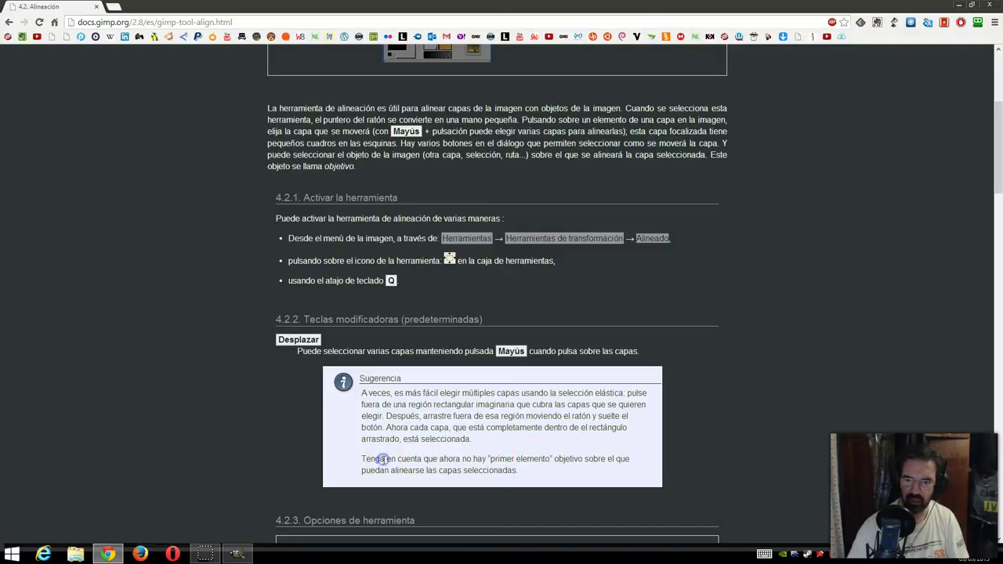
scroll(339, 441, down, 1)
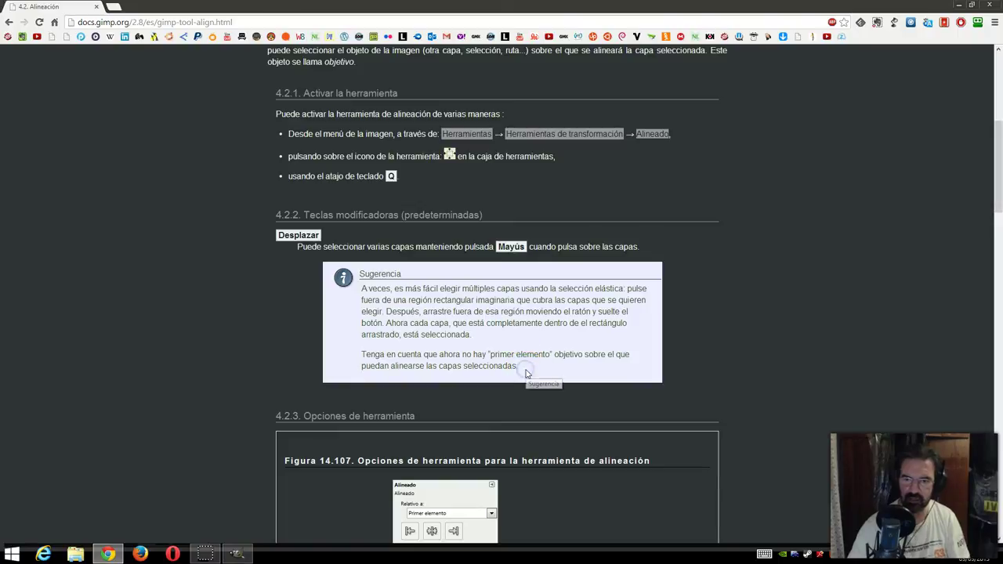
scroll(300, 405, down, 2)
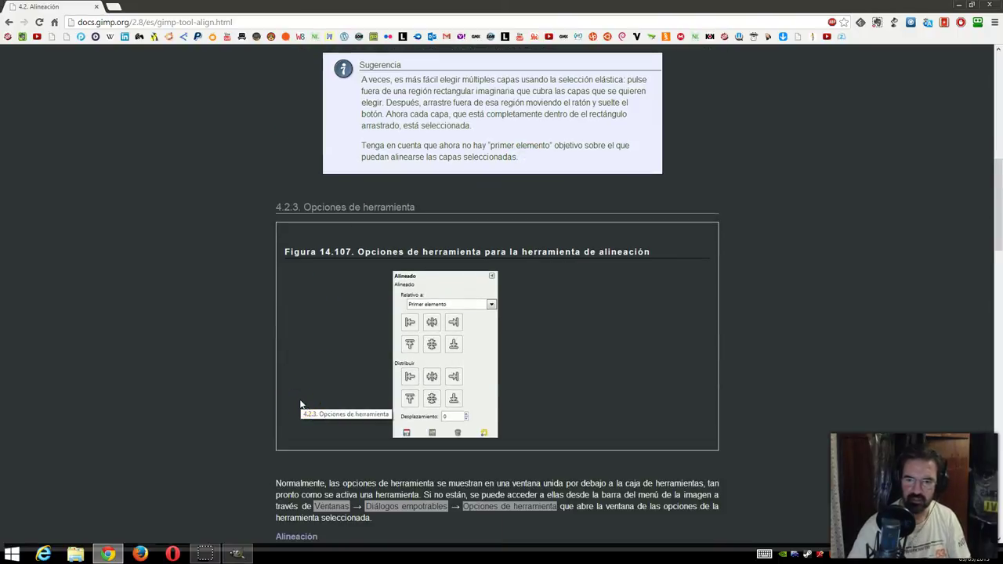
scroll(300, 406, down, 1)
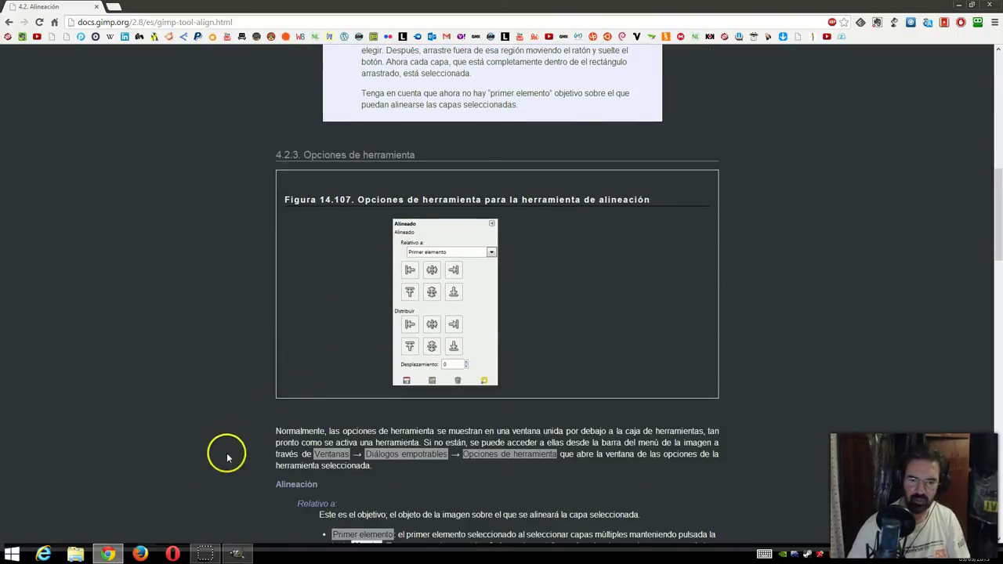
click(237, 554)
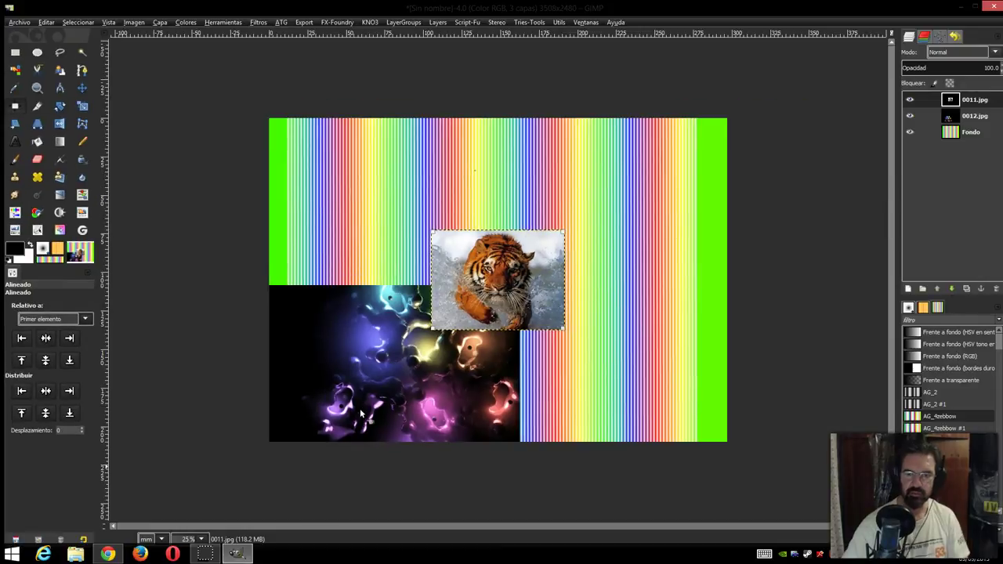
Bring the Chrome Align tool documentation page back to the front
click(108, 553)
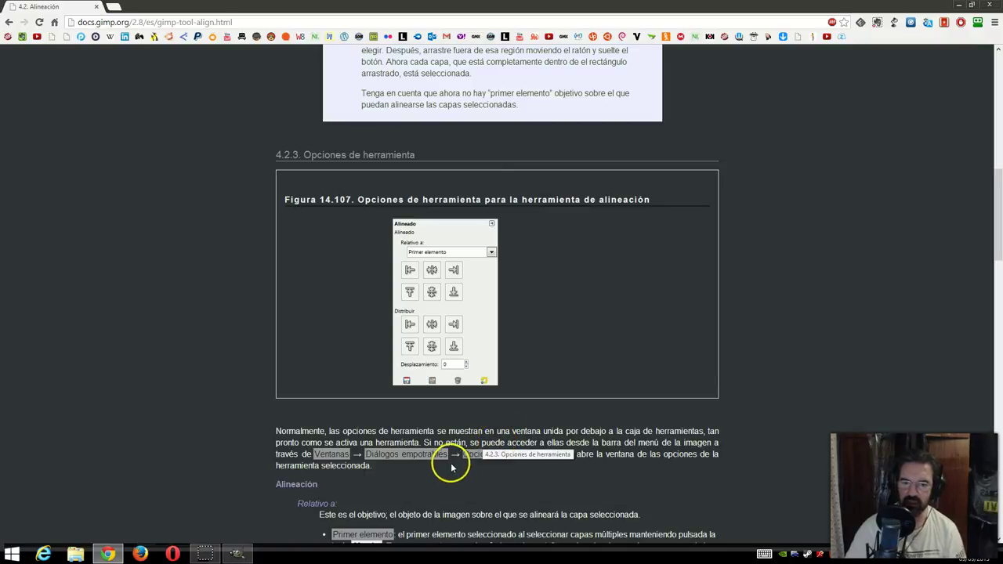
Scroll the docs past the Relativo a list to the Distribuir and Desplazamiento sections
scroll(449, 470, down, 2)
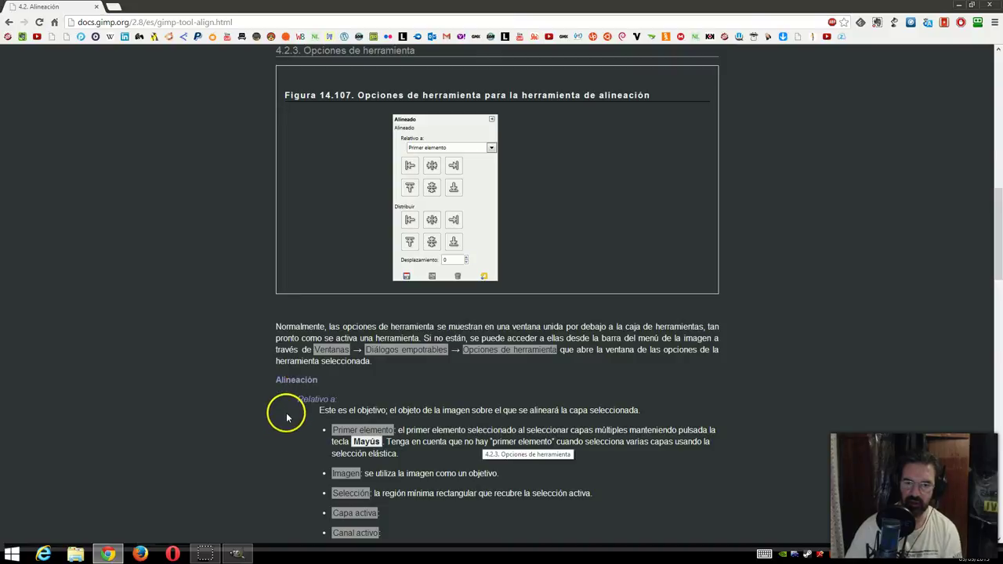
scroll(302, 430, down, 1)
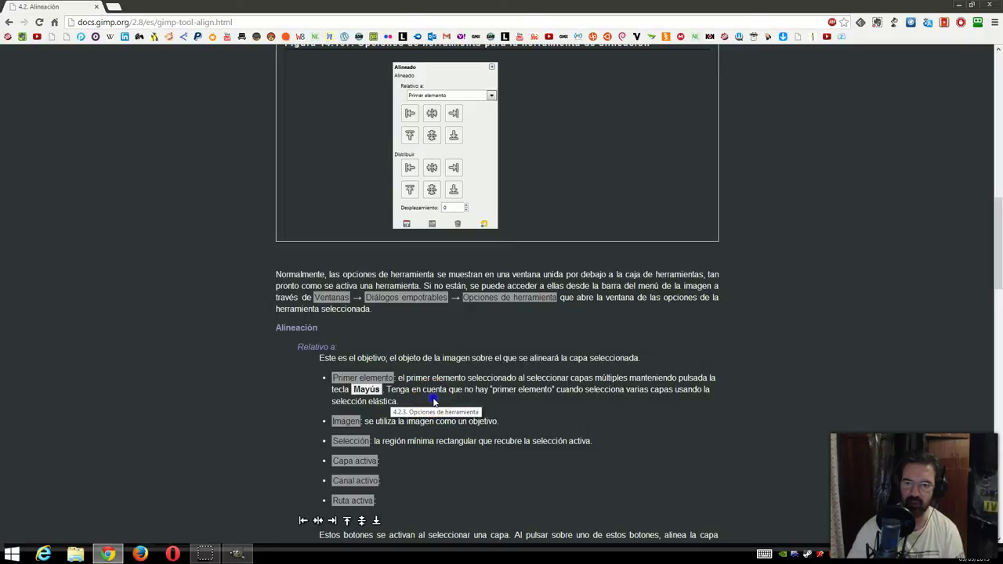
click(590, 397)
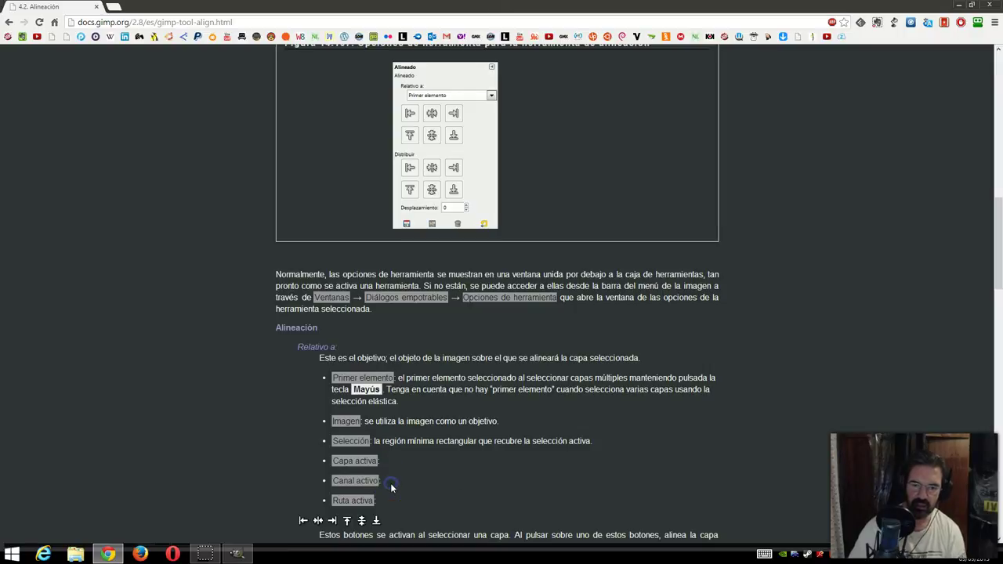
scroll(389, 509, down, 3)
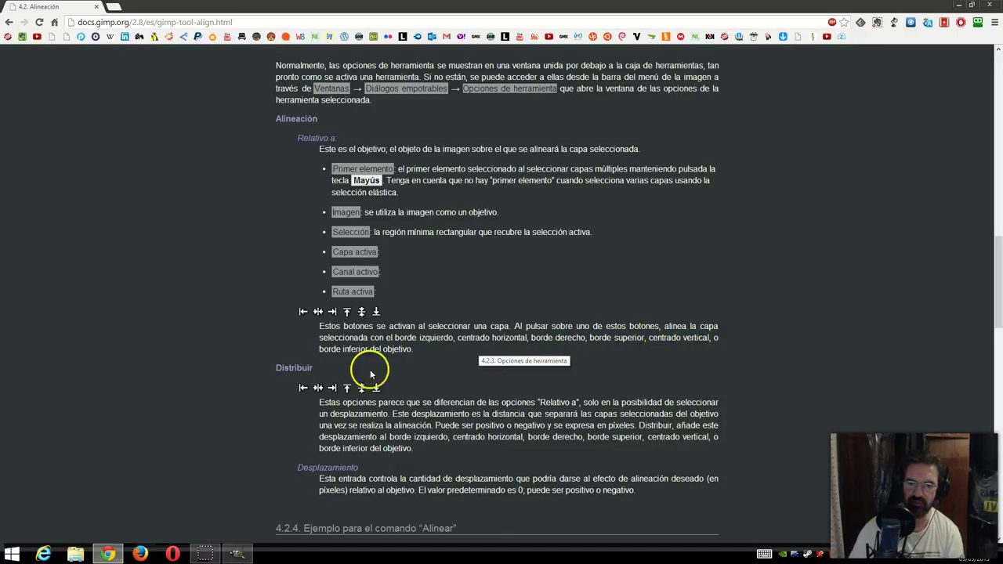
Read the Offset explanation down to the Align example's base-image figure (Figure 14.108), then return to GIMP
scroll(304, 363, down, 2)
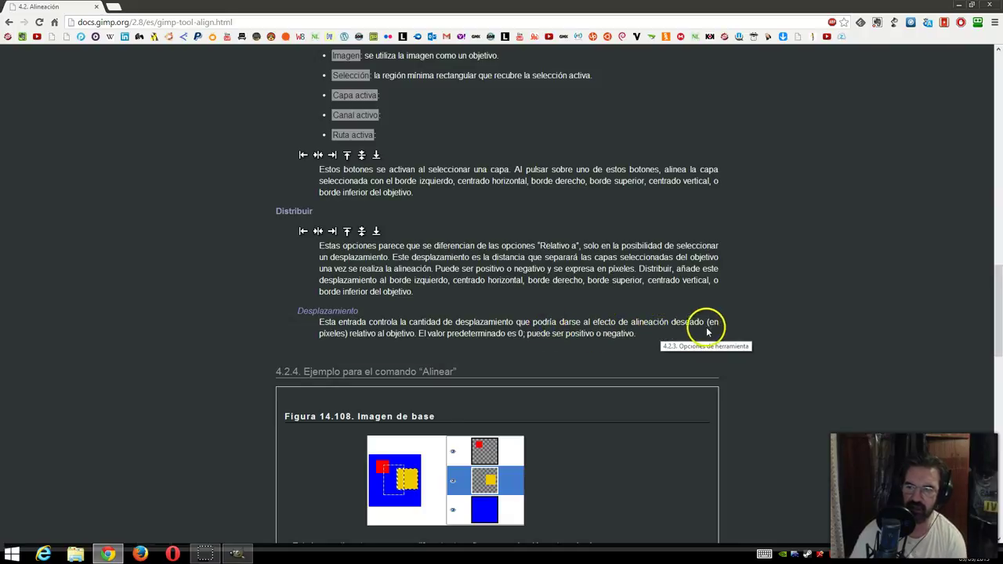
click(368, 347)
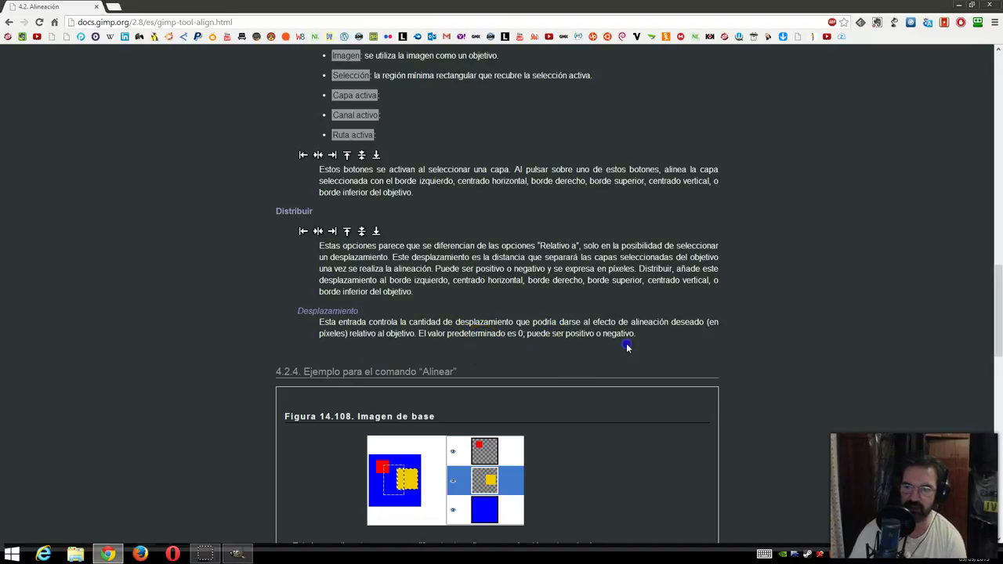
Align the tiger layer left, then distribute right edges to move it to the canvas's right edge, adjusting the offset
click(238, 555)
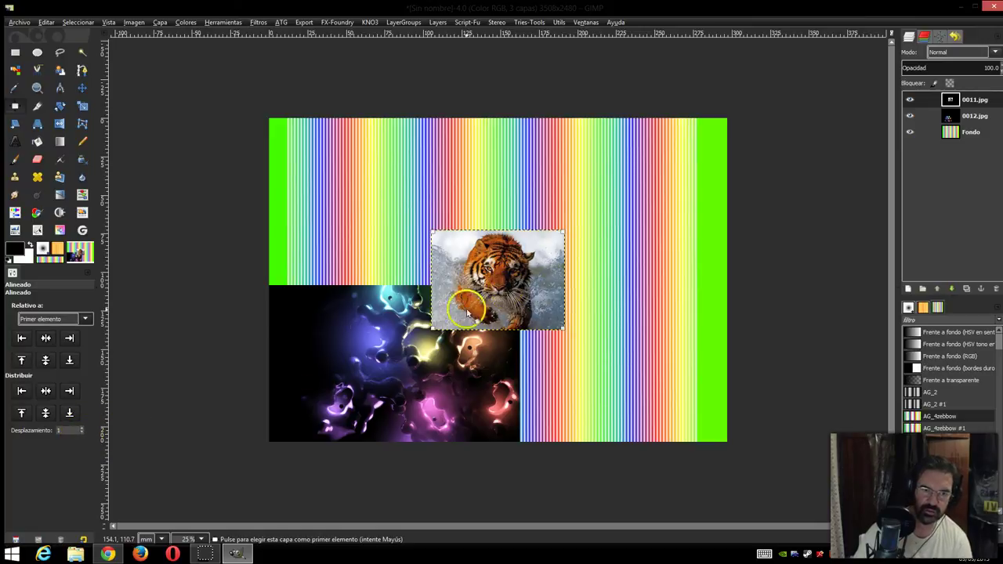
click(21, 339)
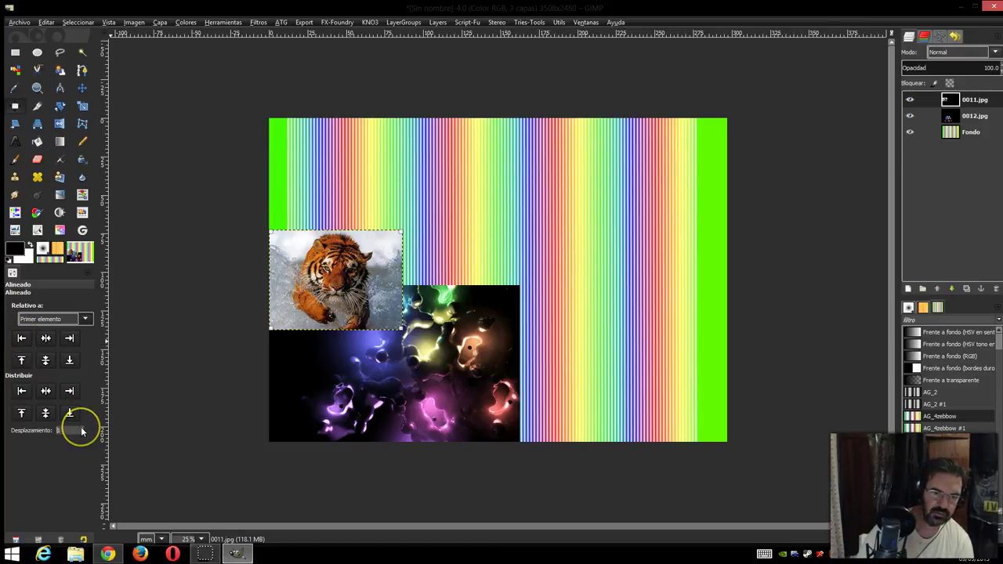
text(2)
click(67, 391)
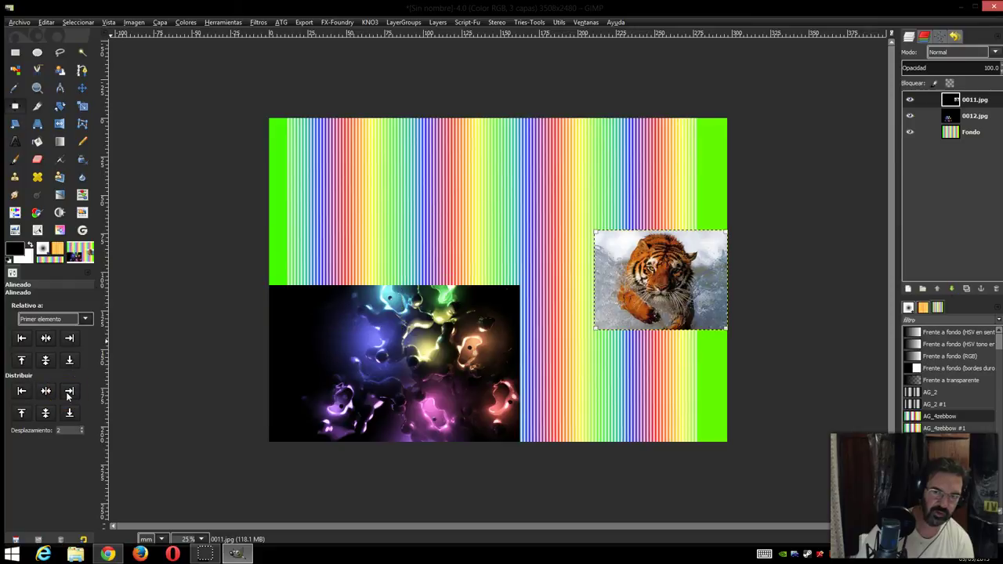
click(81, 433)
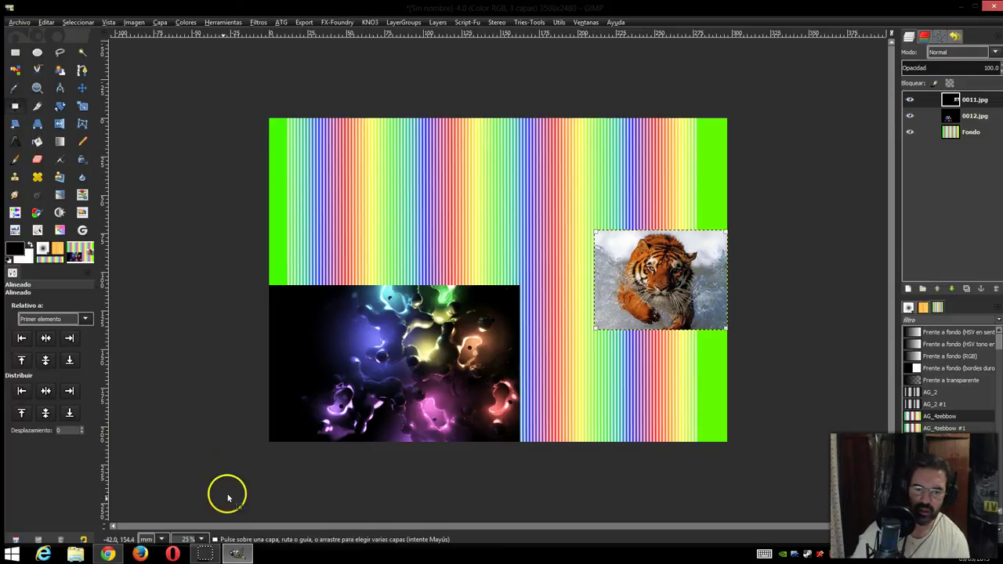
click(108, 555)
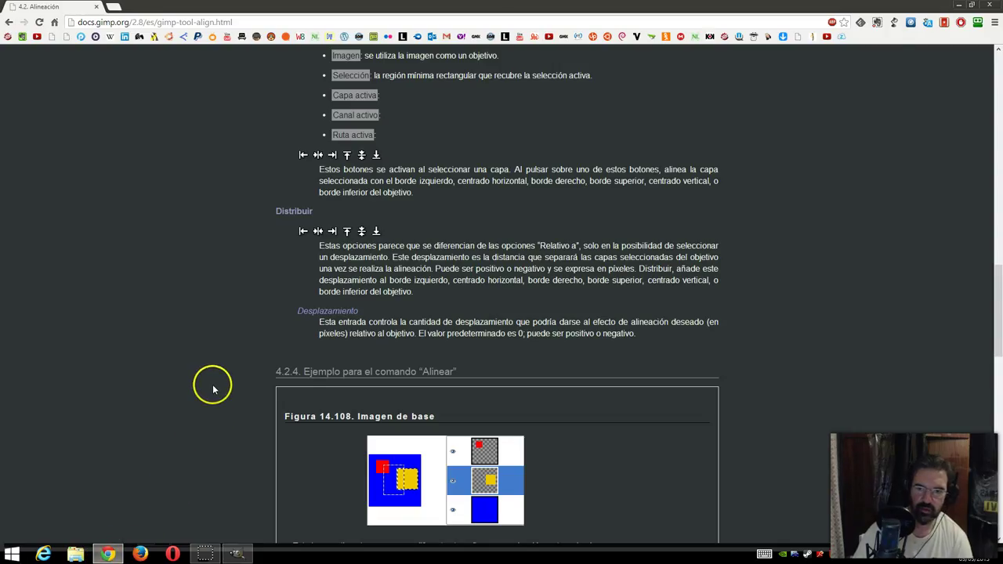
Scroll the Alignment page to its end, through the distribute-with-offset and rubber-band examples (Figure 14.112)
scroll(213, 389, down, 2)
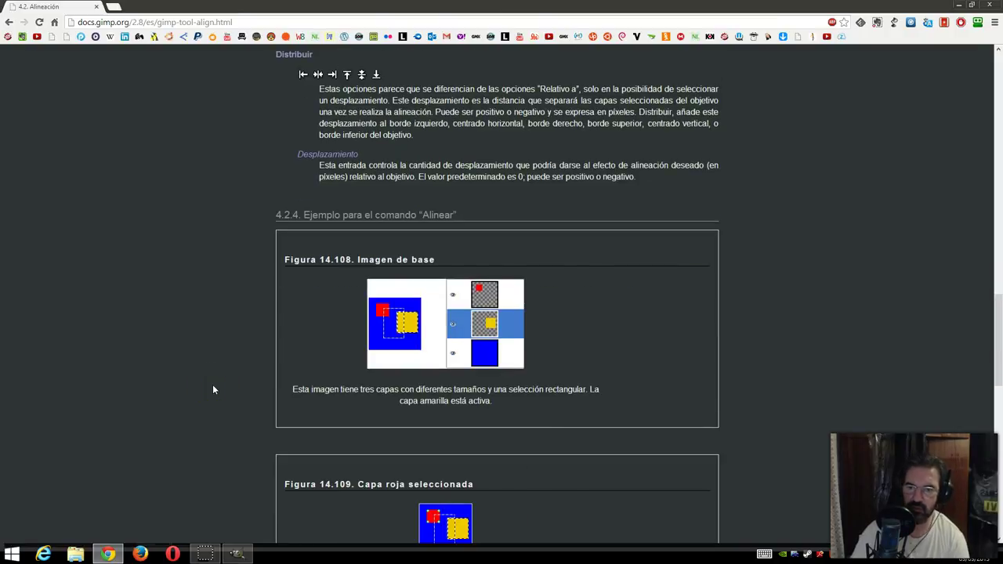
scroll(213, 389, down, 2)
scroll(213, 390, down, 4)
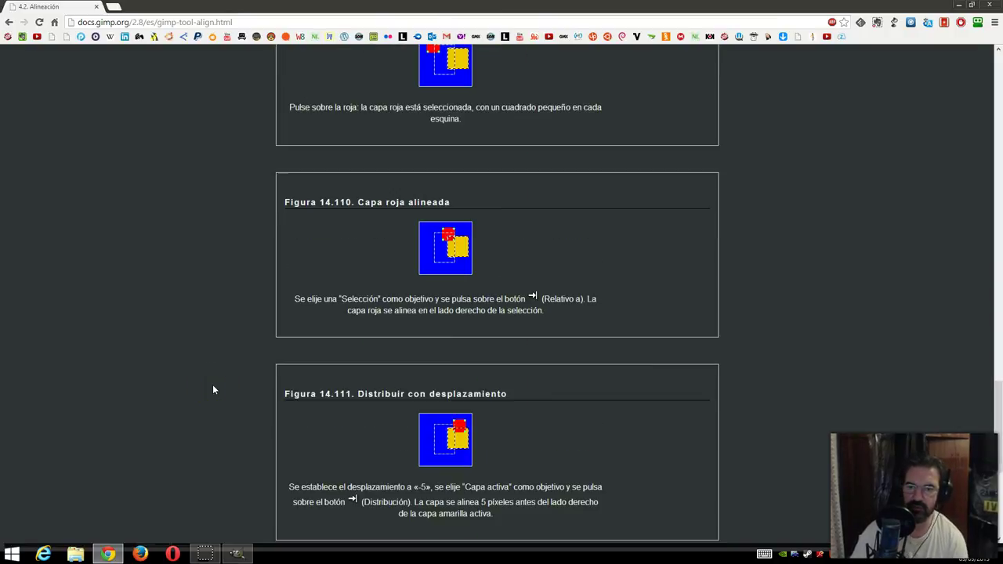
scroll(212, 389, down, 3)
scroll(212, 389, down, 2)
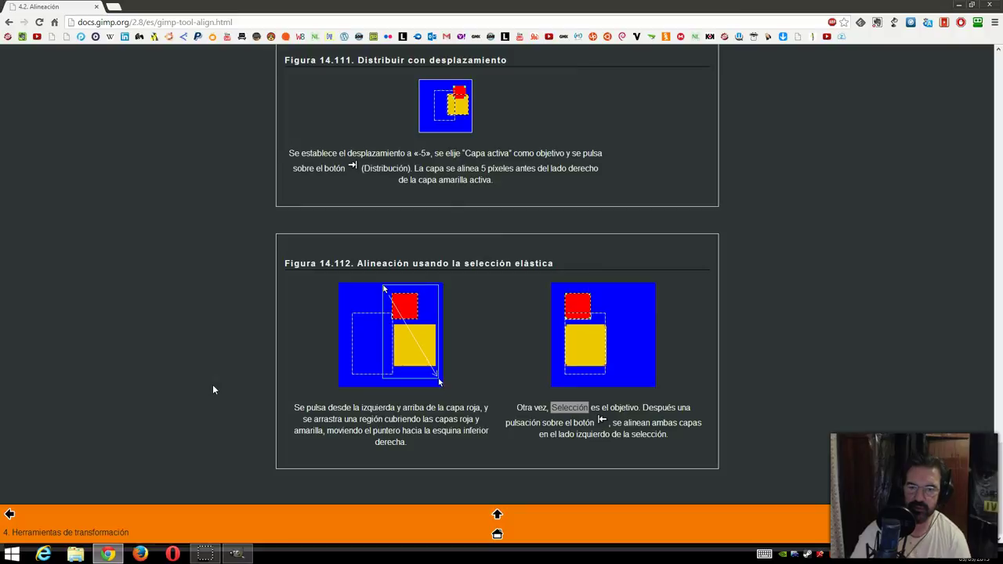
Back in GIMP, pick the glowing nebula photo on the canvas as the Align tool's target
click(109, 553)
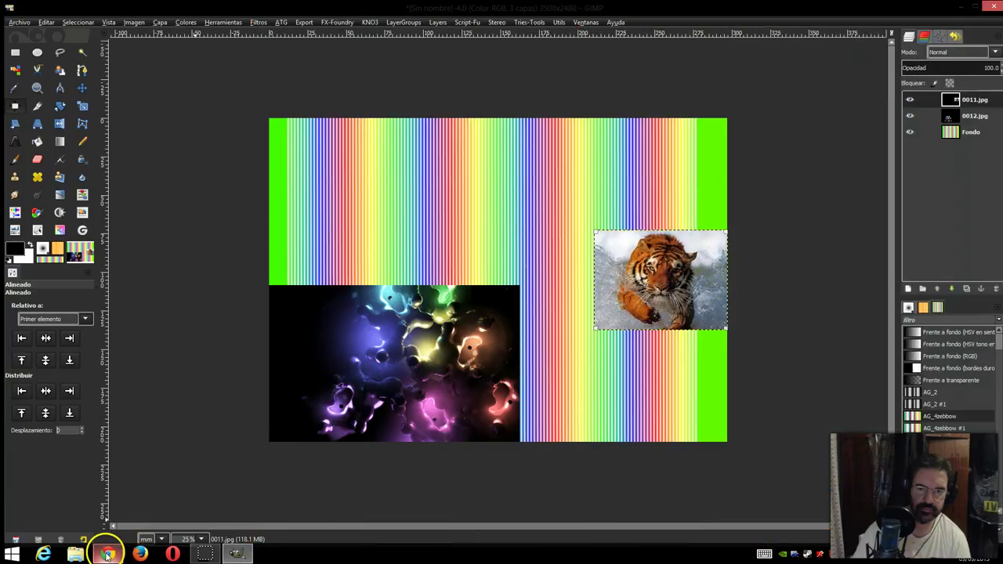
click(343, 332)
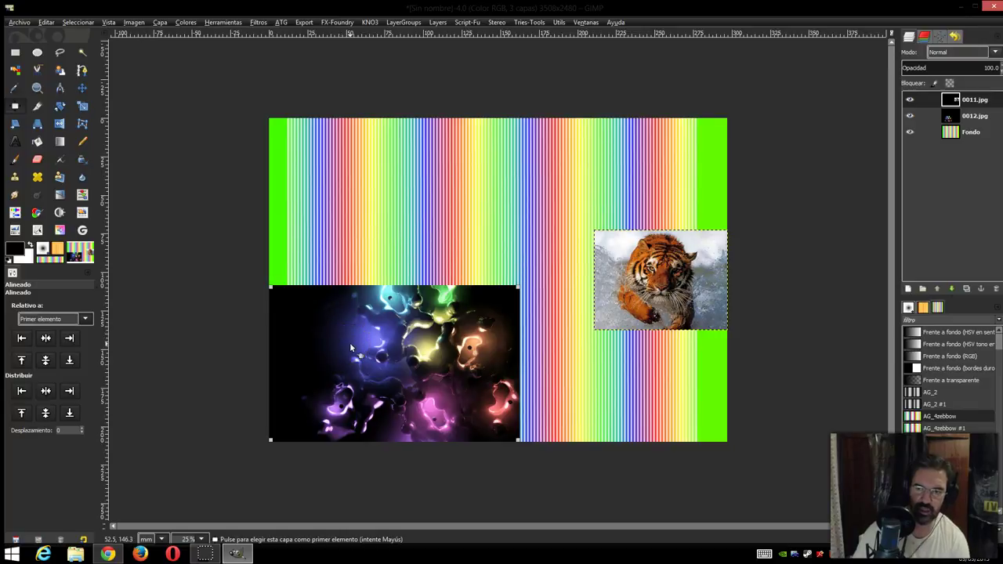